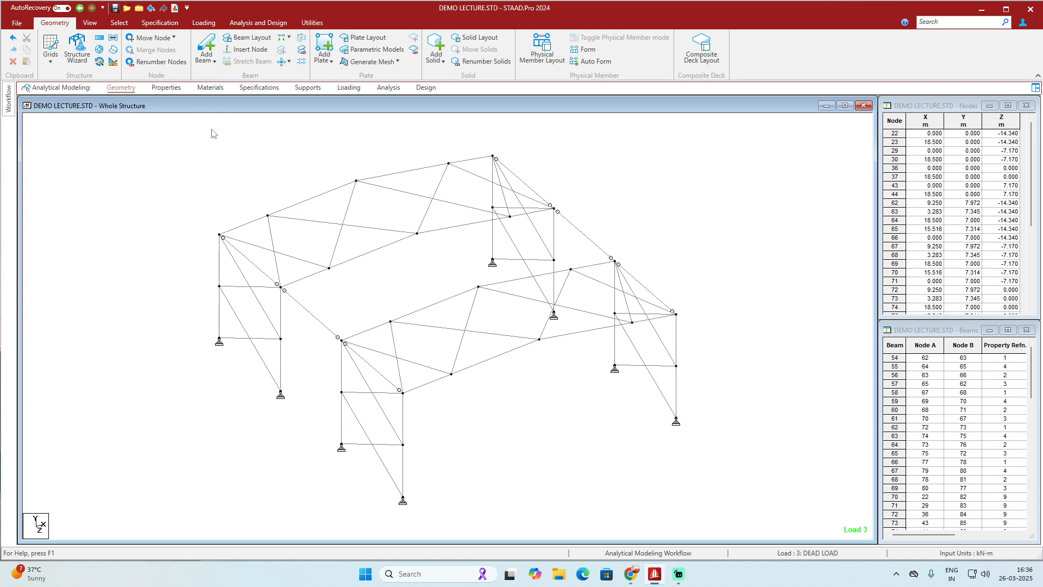
# Open the section properties and highlight the members assigned to Taper sections 1 and 2 and to CHS 165.1X4.5.
pyautogui.click(173, 87)
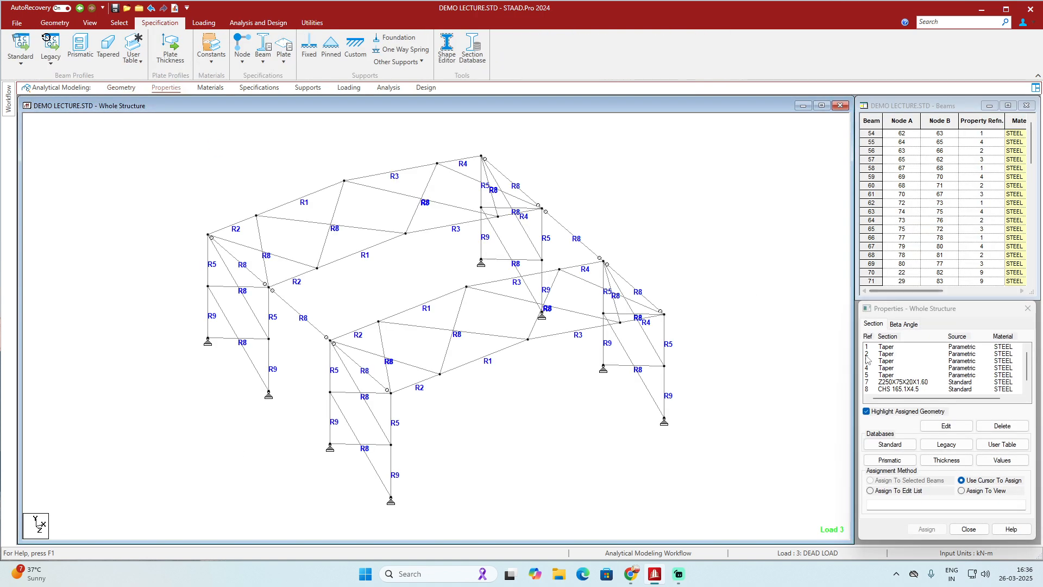
pyautogui.click(886, 347)
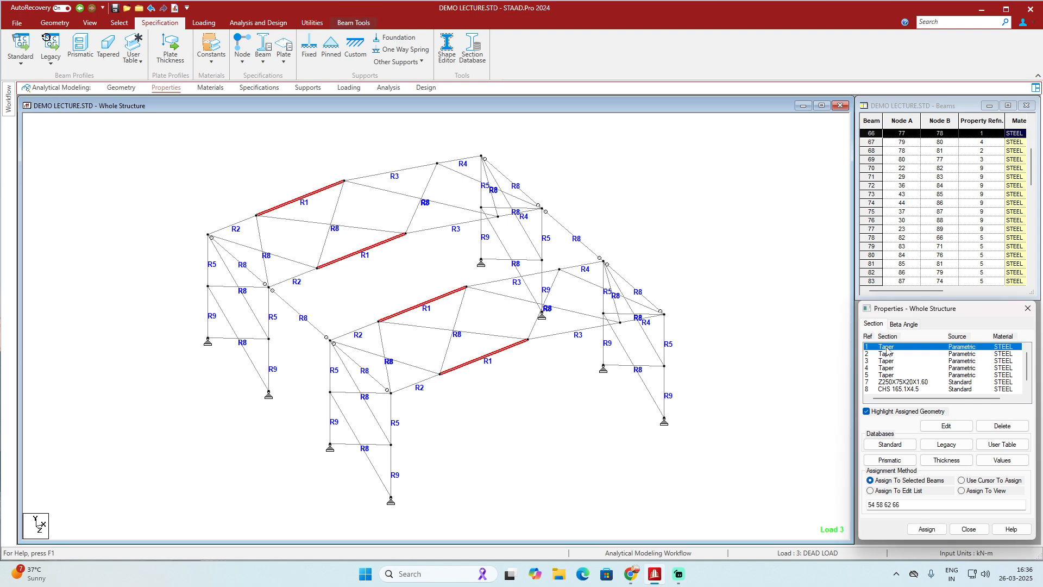
pyautogui.click(891, 354)
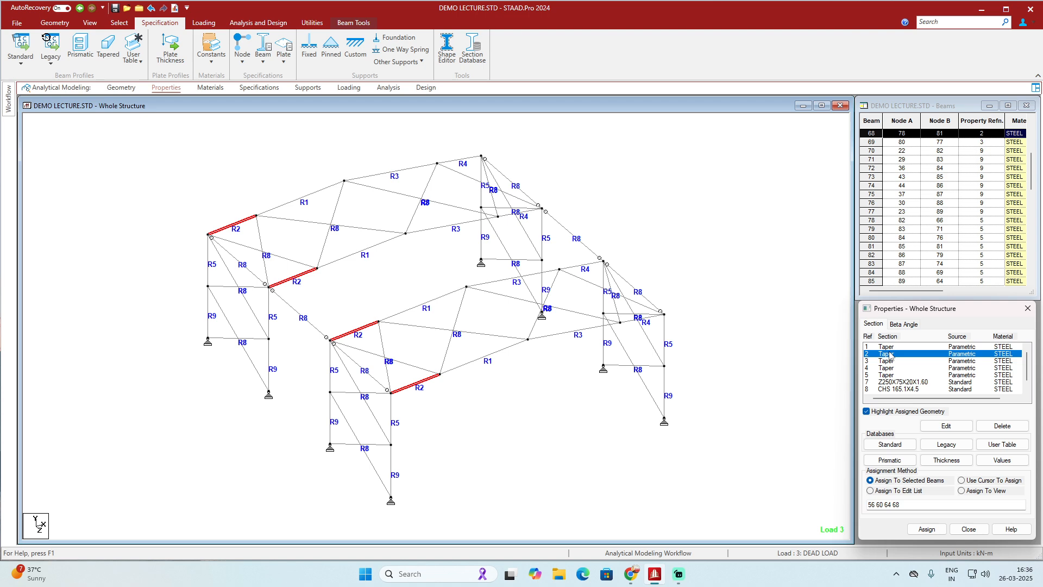
pyautogui.scroll(-1, 902, 395)
pyautogui.click(900, 382)
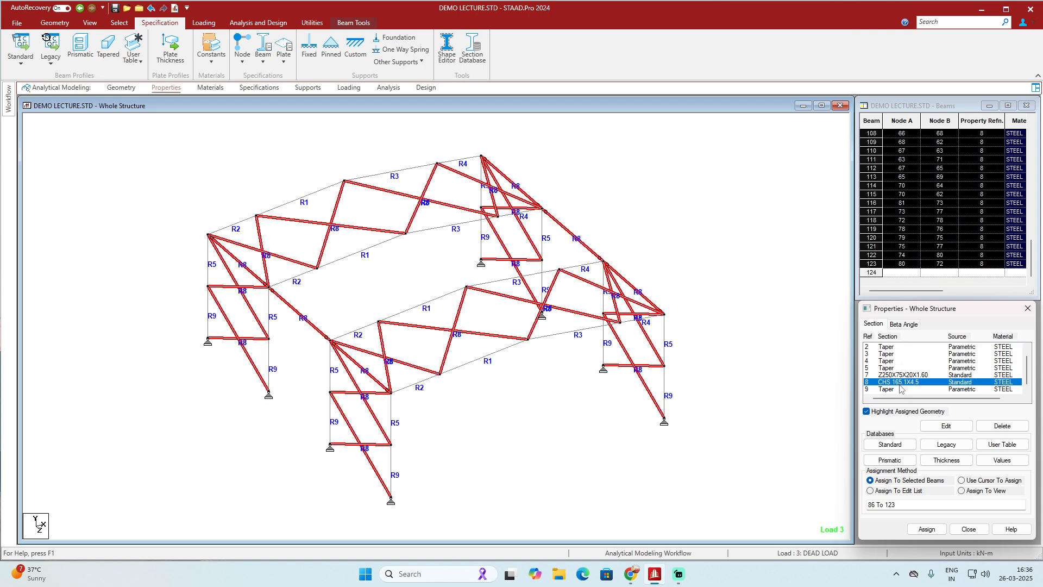
# Delete the Z250X75X20X1.60 section from the property list and confirm the deletion.
pyautogui.click(899, 375)
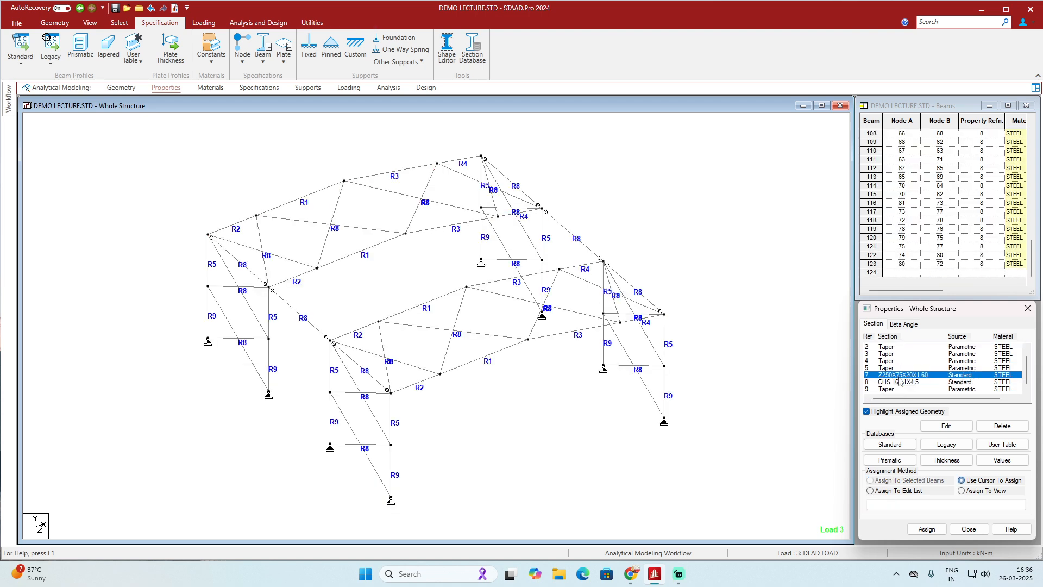
pyautogui.press('Delete')
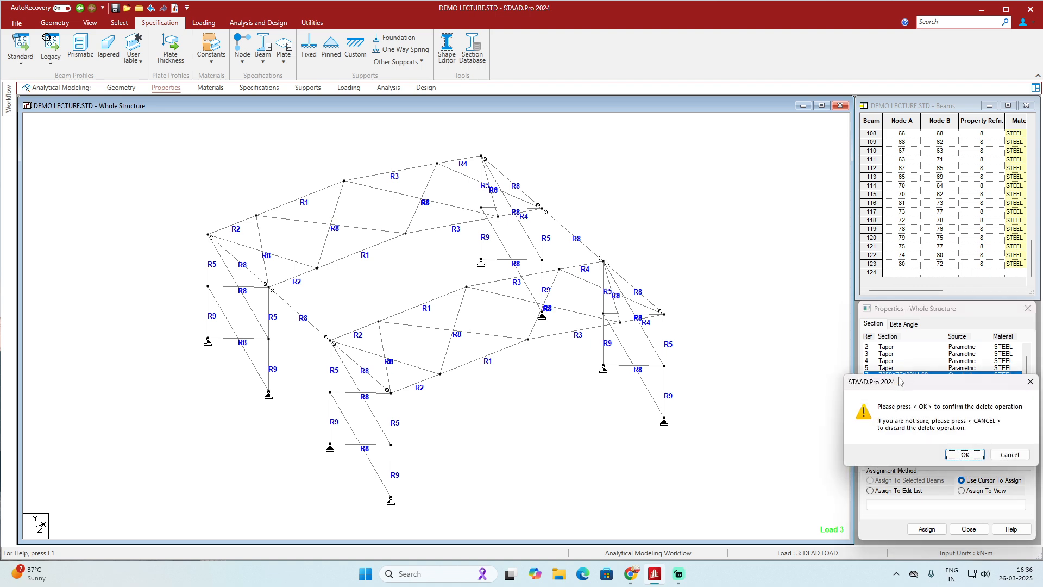
pyautogui.press('Return')
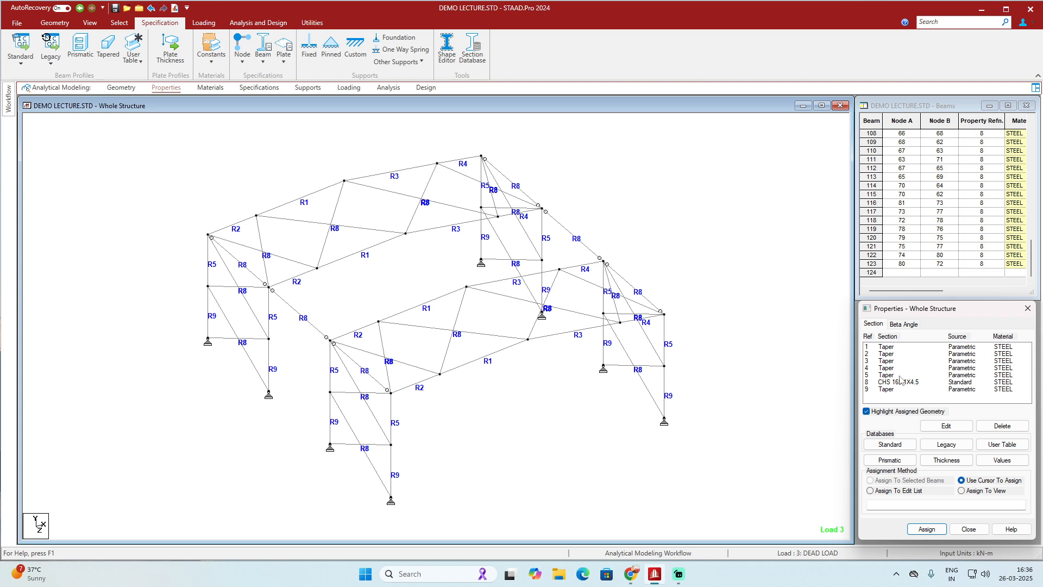
# Highlight the members using Taper sections 5, 4 and 2, and show the whole structure with rendered member sections.
pyautogui.click(900, 374)
pyautogui.click(901, 368)
pyautogui.click(903, 354)
pyautogui.click(777, 361)
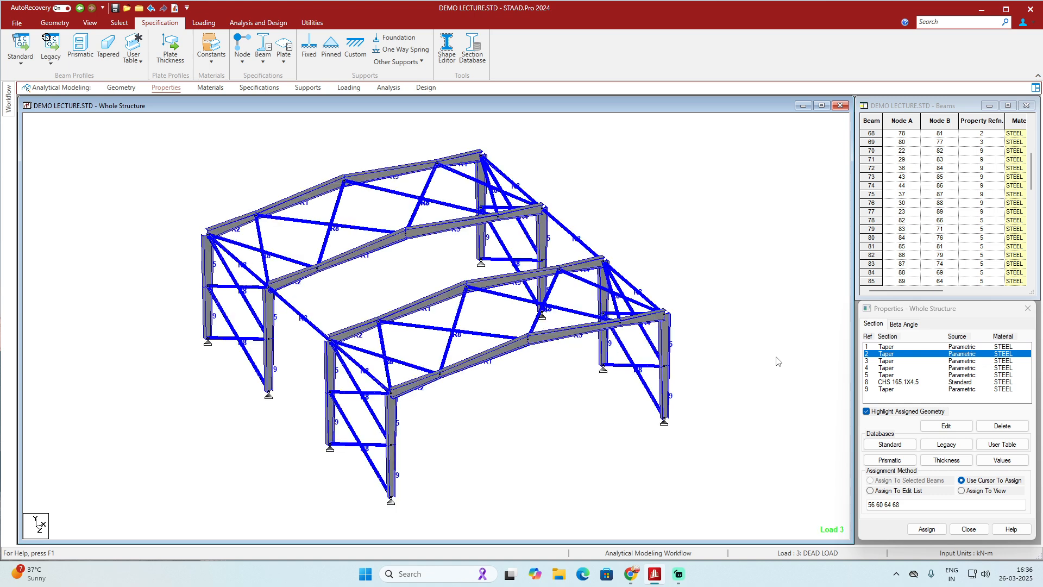
# Inspect the rendered frame in plan, side and isometric views, and return to the single-line display.
pyautogui.click(91, 22)
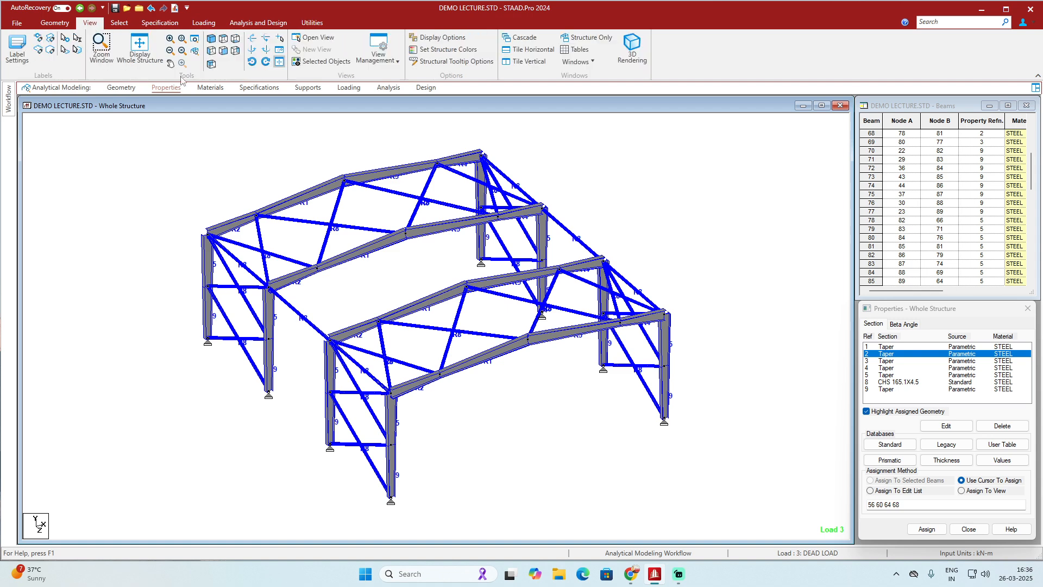
pyautogui.click(222, 51)
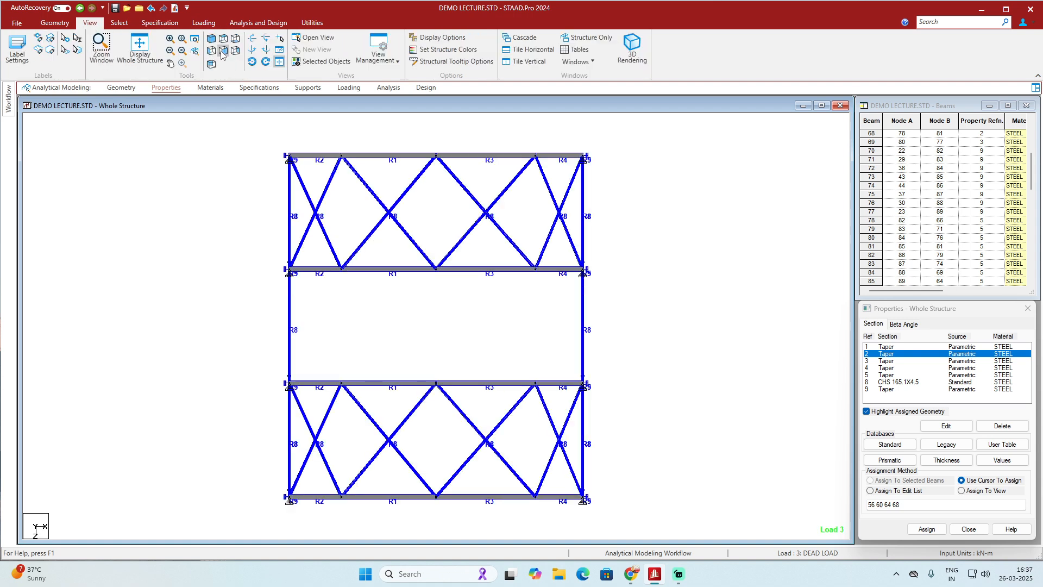
pyautogui.click(222, 52)
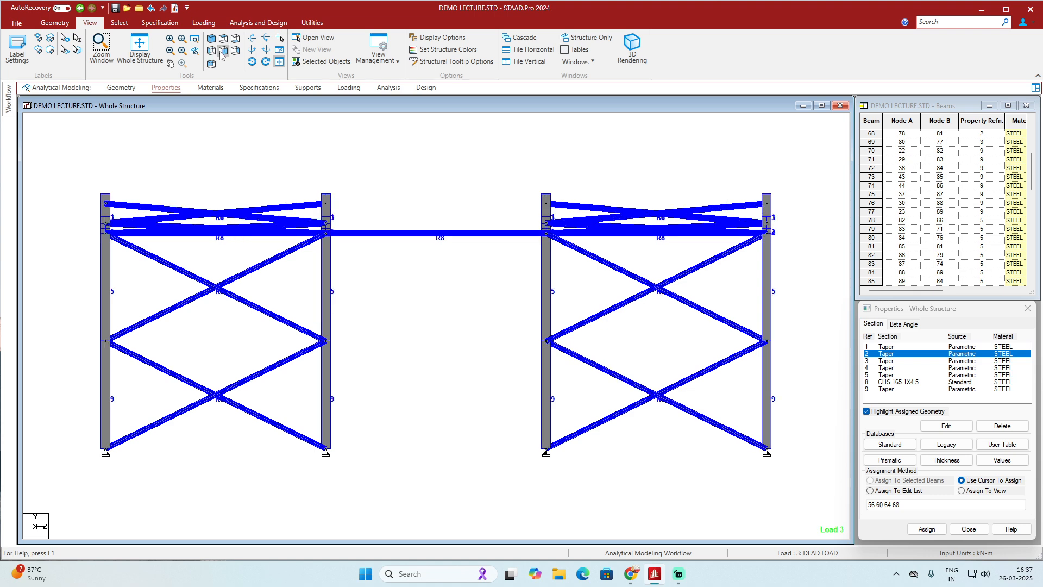
pyautogui.click(212, 38)
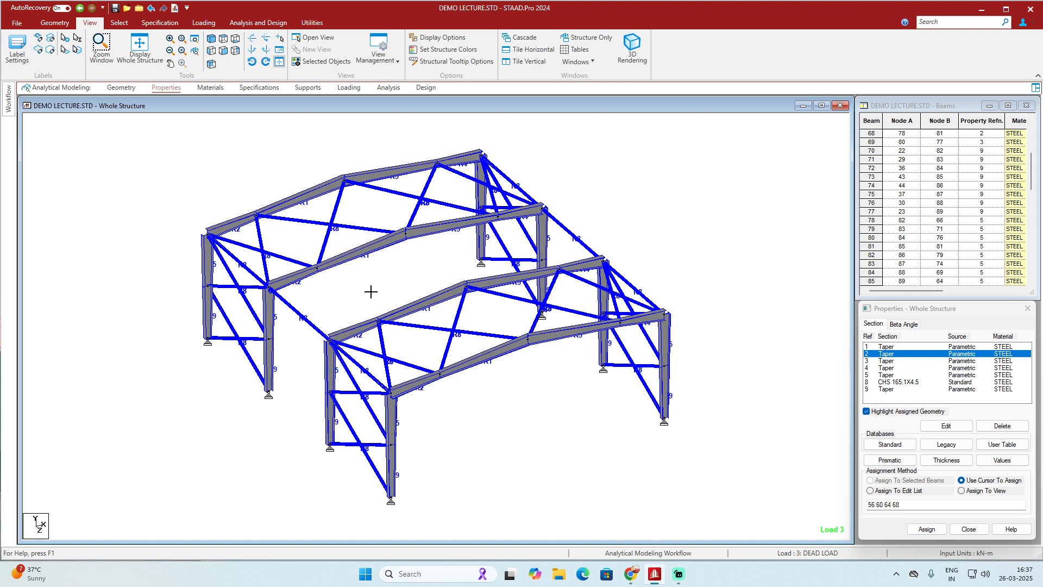
pyautogui.hotkey('ctrl', '1')
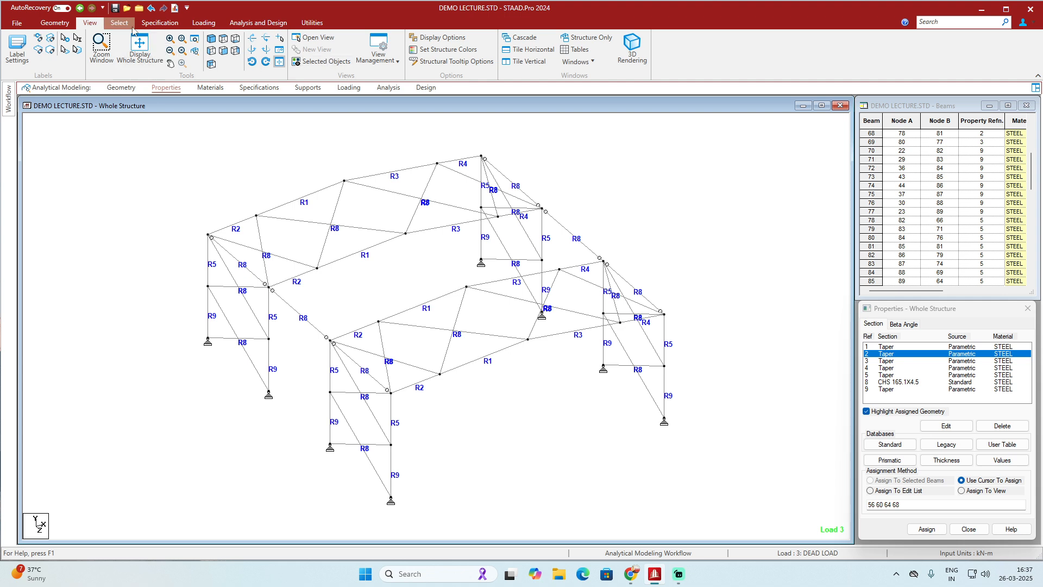
# Open the steel design parameters and review which members the FU, FYLD, LY and LZ parameters are assigned to.
pyautogui.click(425, 89)
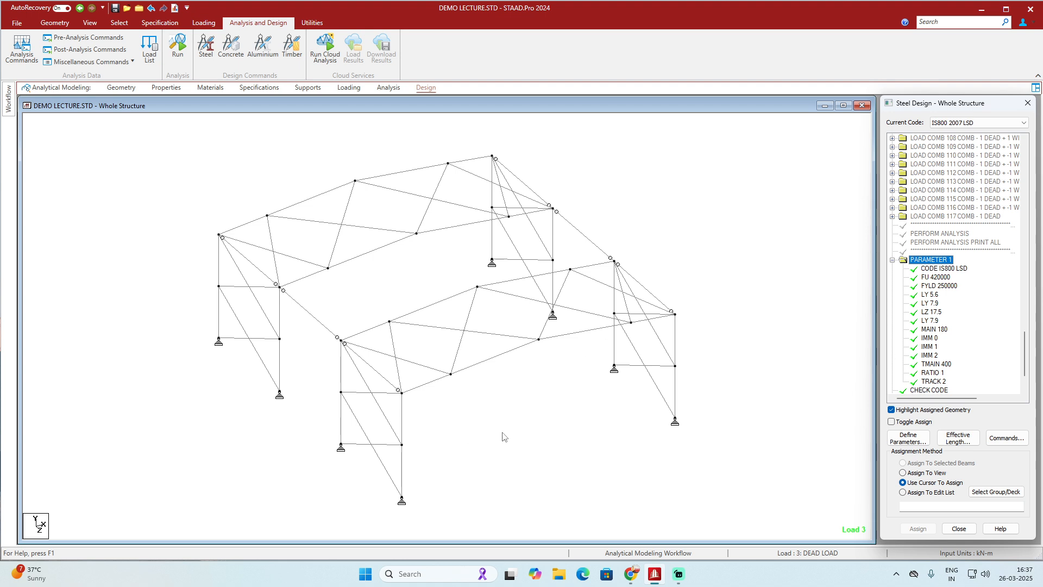
pyautogui.scroll(1, 500, 428)
pyautogui.moveTo(508, 407); pyautogui.dragTo(510, 408, button='middle')
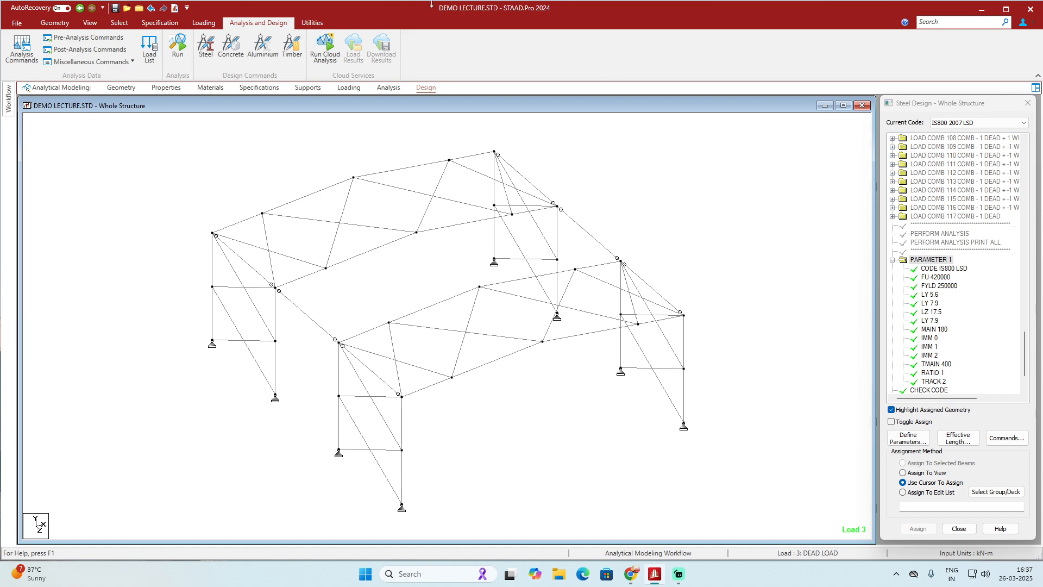
pyautogui.click(942, 279)
pyautogui.click(941, 287)
pyautogui.click(934, 295)
pyautogui.click(934, 303)
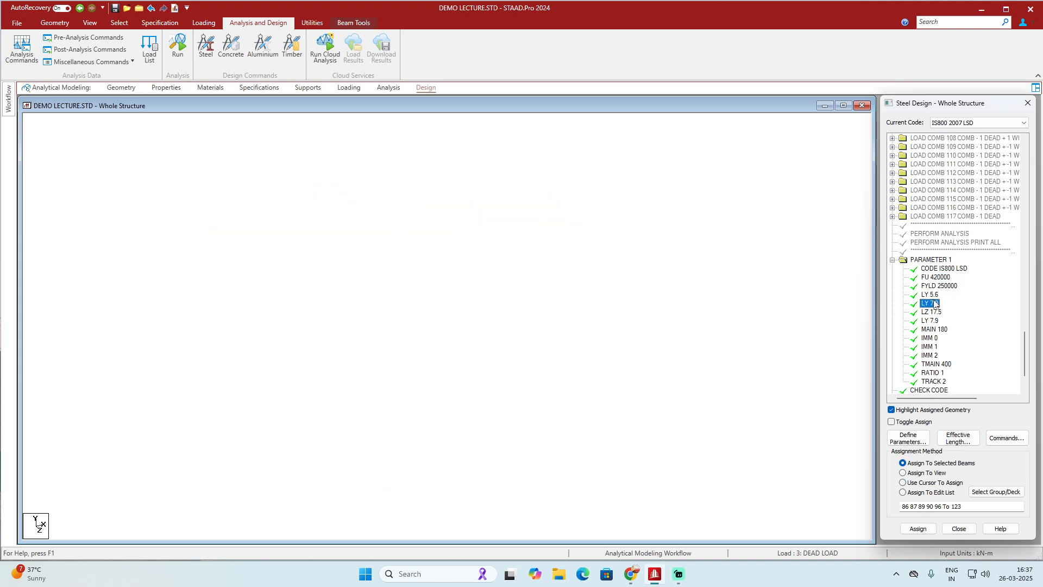
pyautogui.click(932, 312)
pyautogui.click(932, 303)
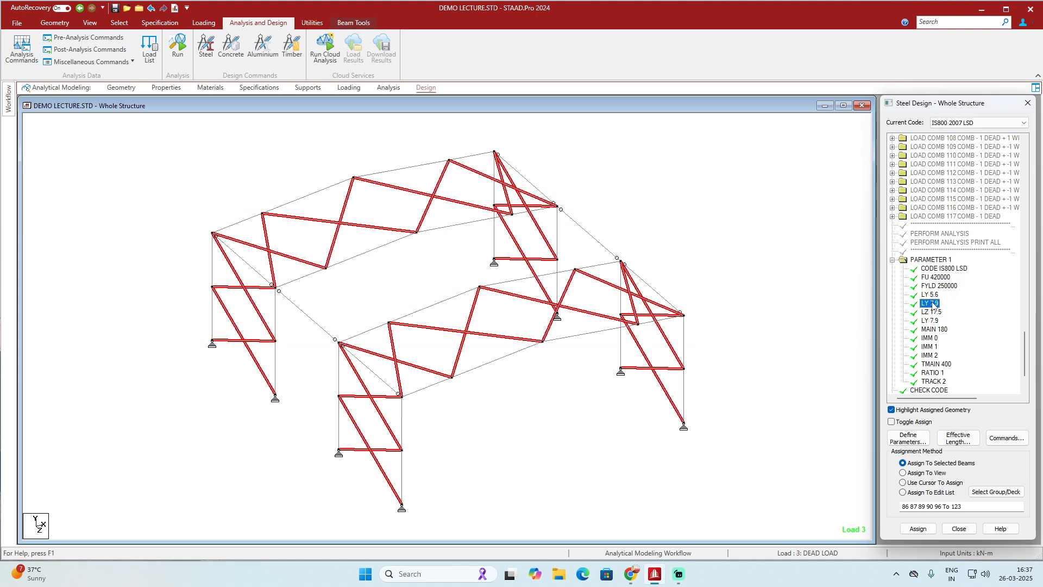
pyautogui.click(932, 312)
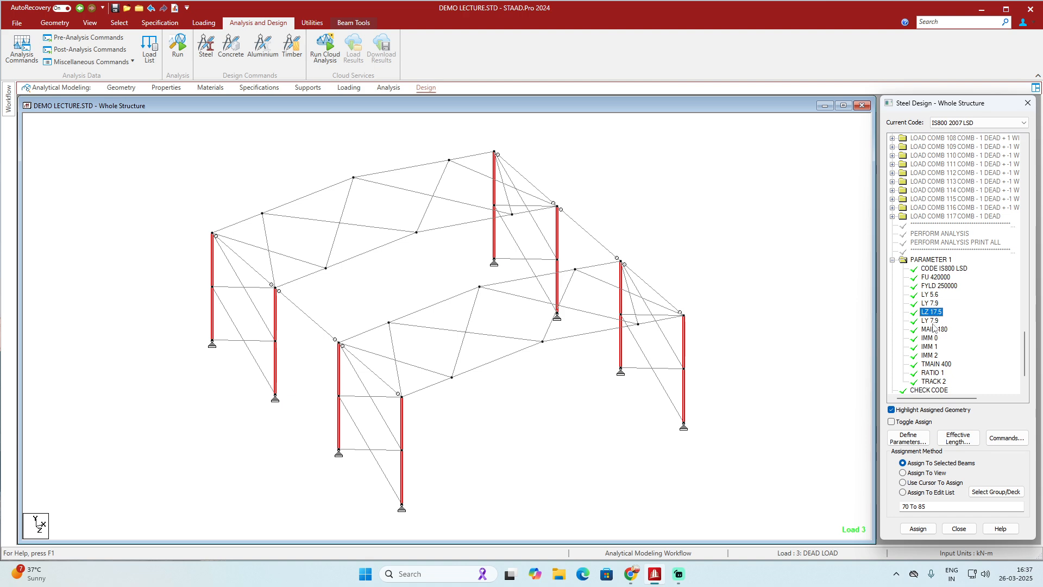
pyautogui.click(932, 321)
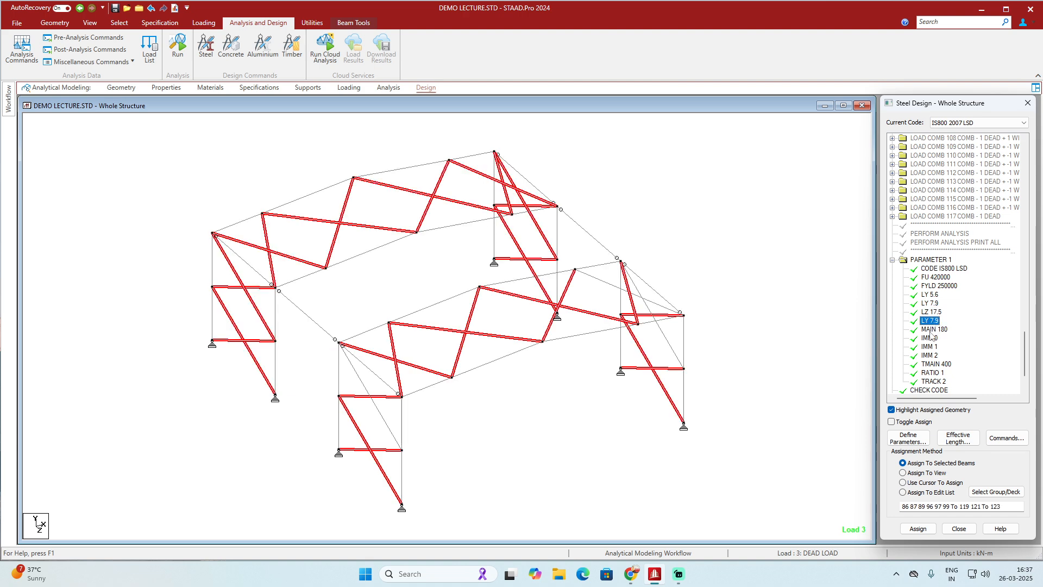
# Compare the members assigned to the two LY 7.9 parameters, check those of LY 5.6, and clear the selection.
pyautogui.click(929, 304)
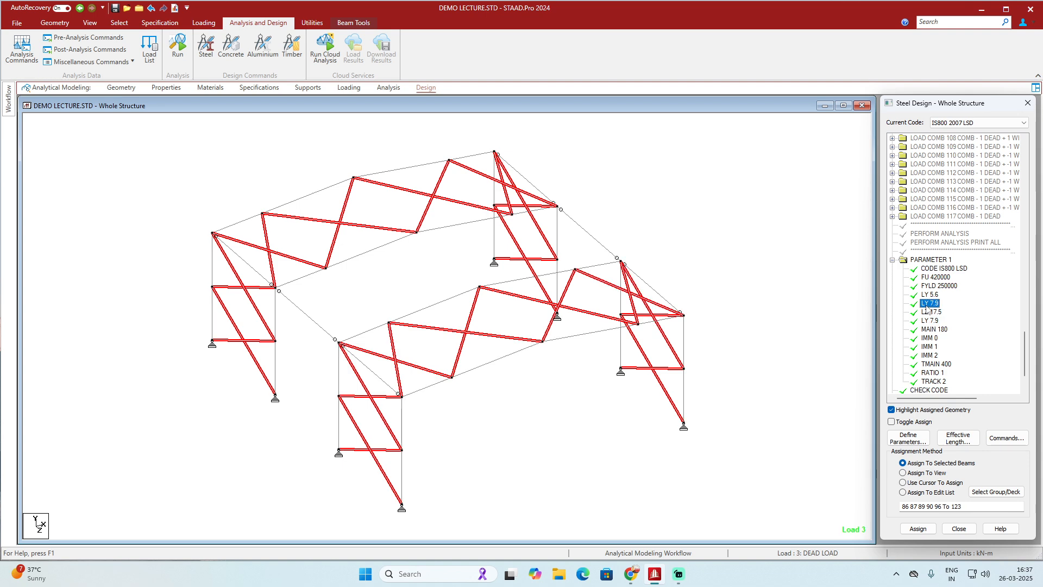
pyautogui.click(929, 321)
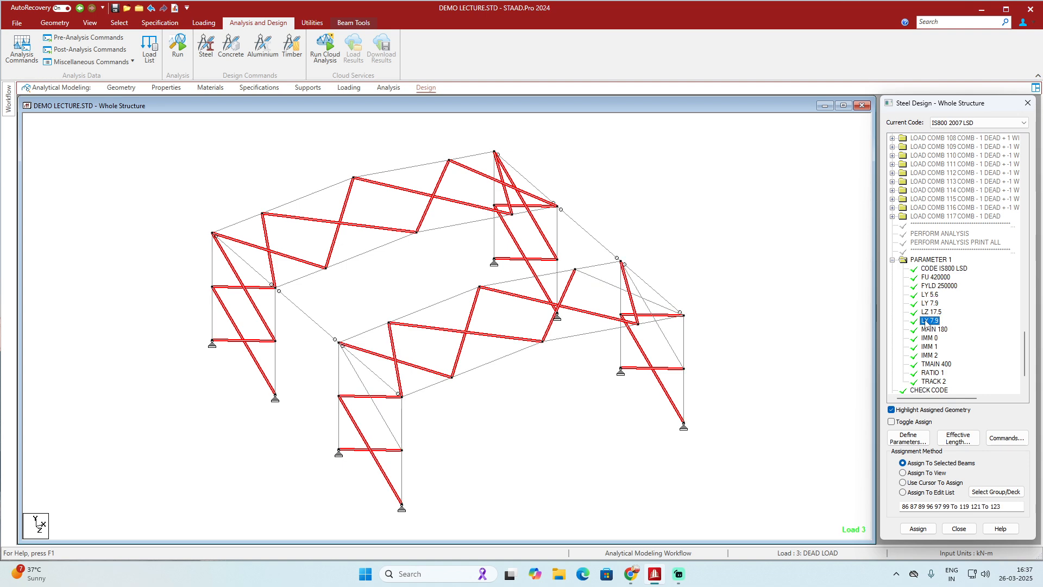
pyautogui.click(929, 304)
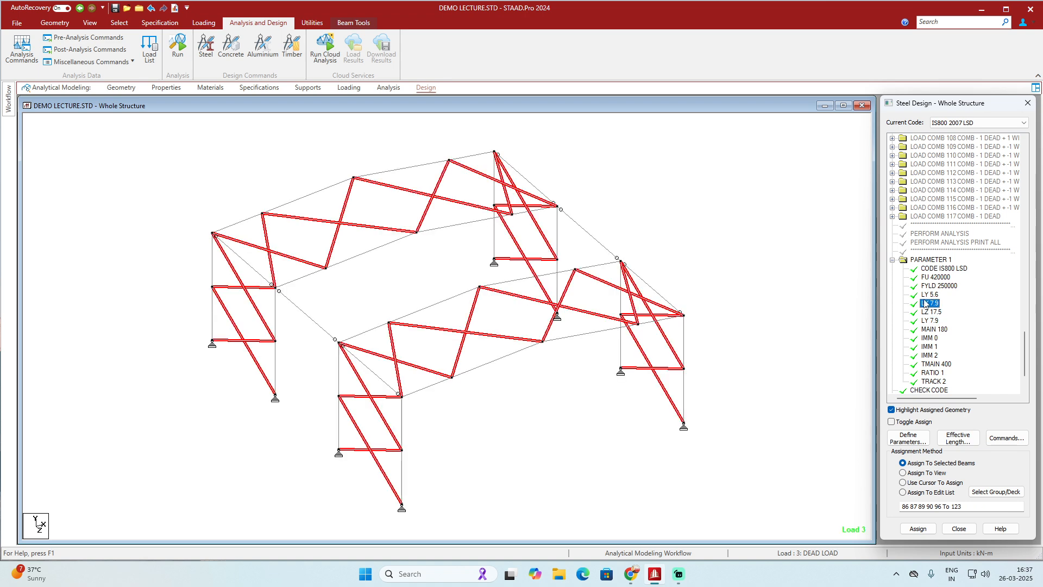
pyautogui.click(925, 295)
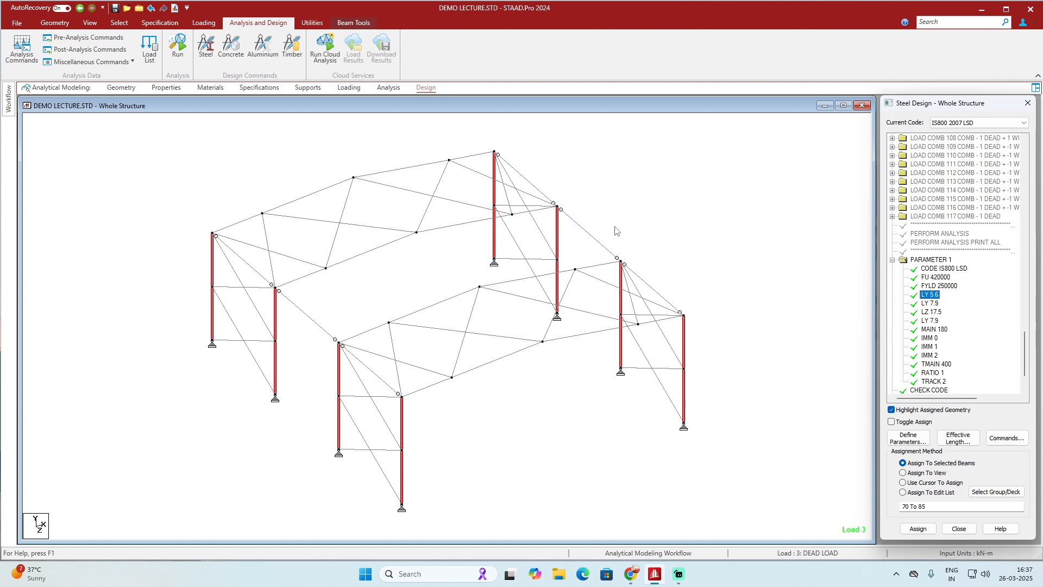
pyautogui.click(650, 204)
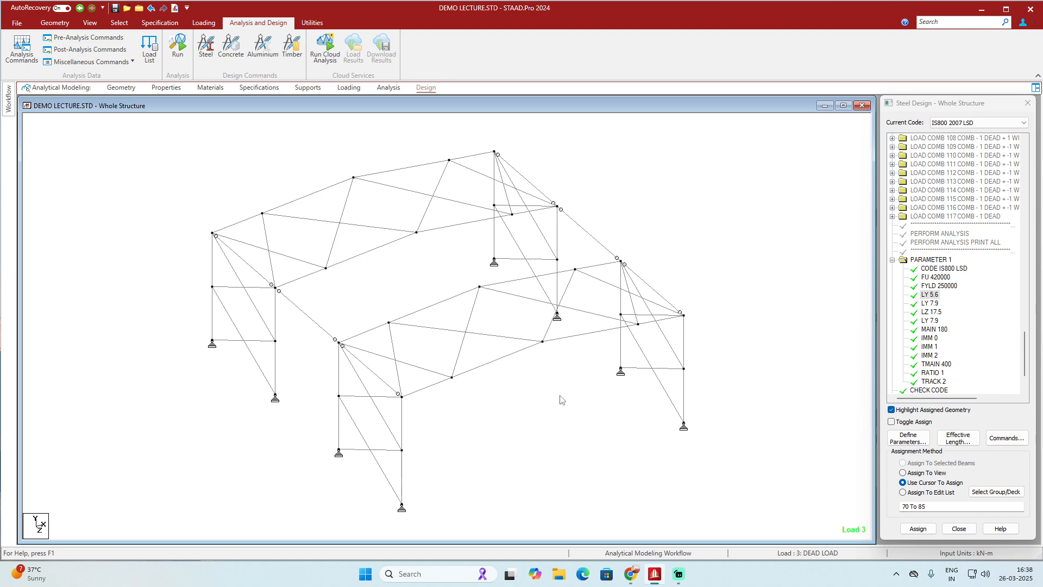
# Run the analysis, saving the modified structure, and go to post-processing mode when it finishes.
pyautogui.click(179, 64)
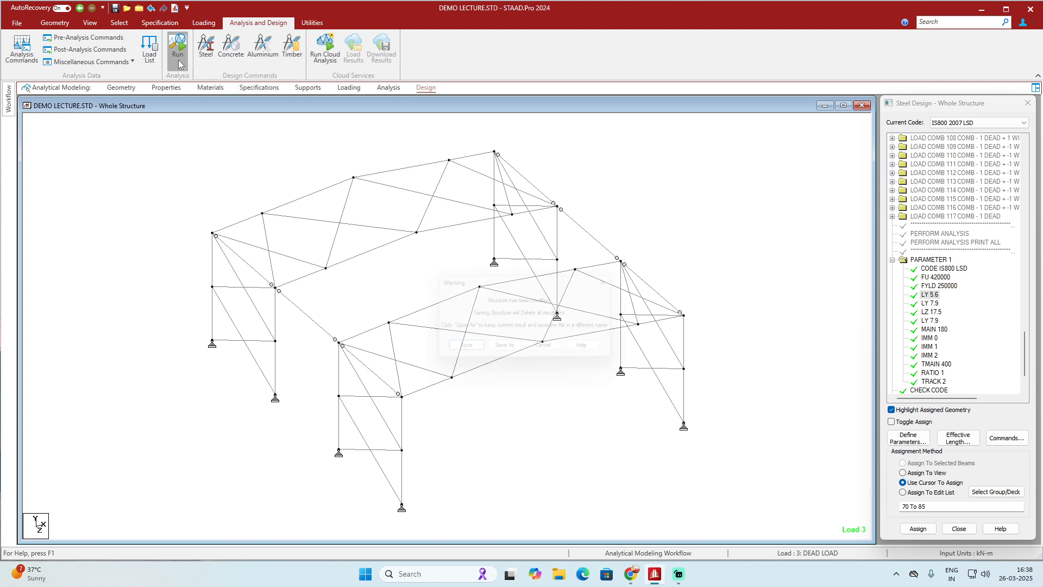
pyautogui.click(462, 351)
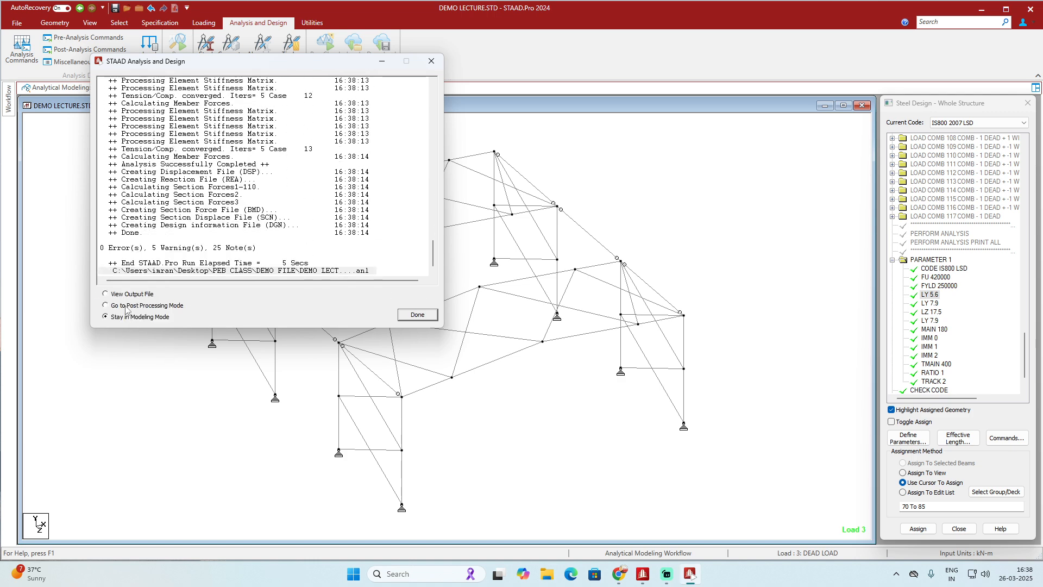
pyautogui.click(126, 307)
pyautogui.click(425, 312)
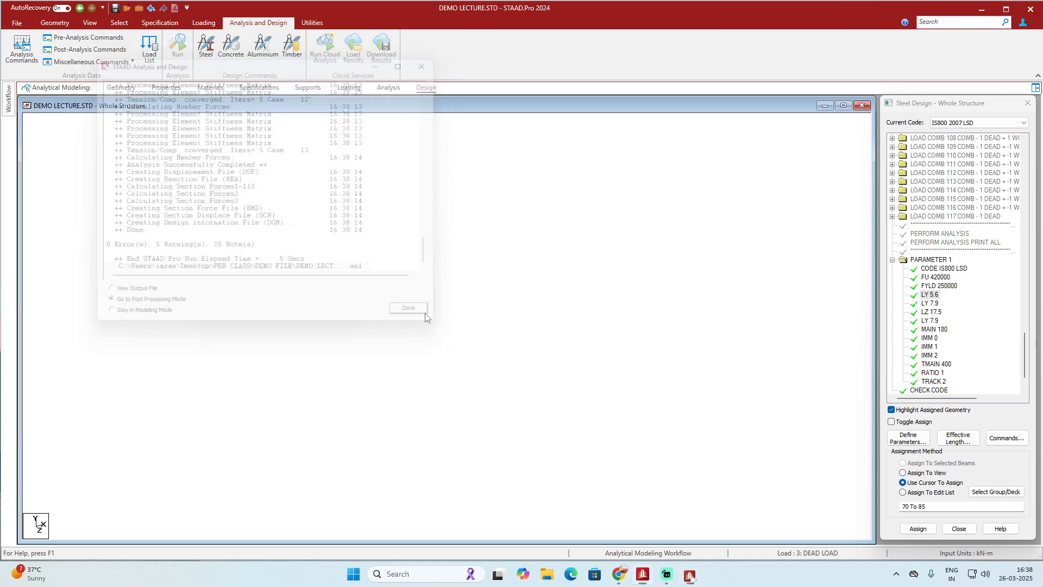
# Display the utilization ratios on all members of the structure and examine them.
pyautogui.click(209, 61)
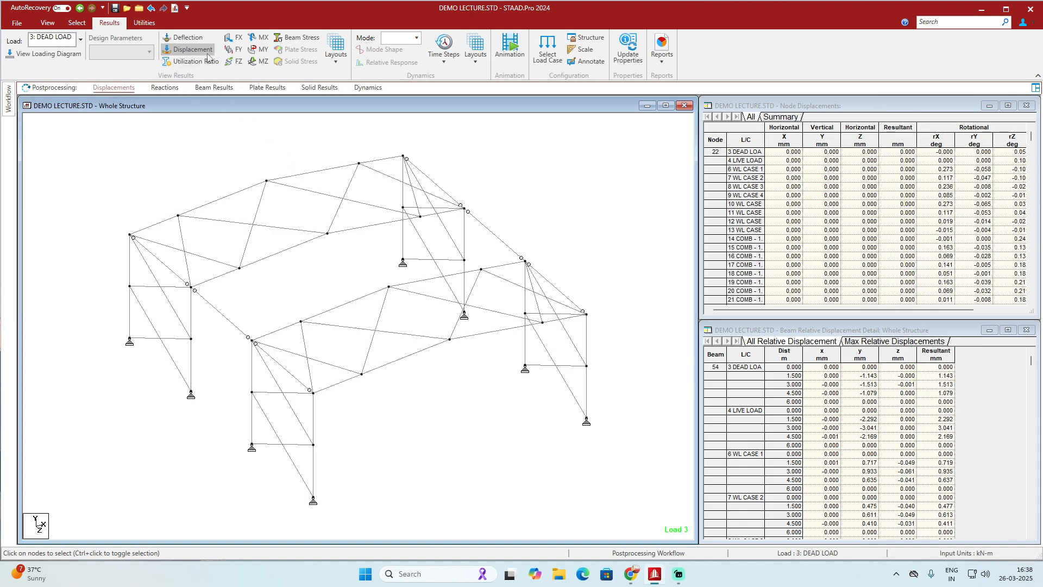
pyautogui.click(197, 65)
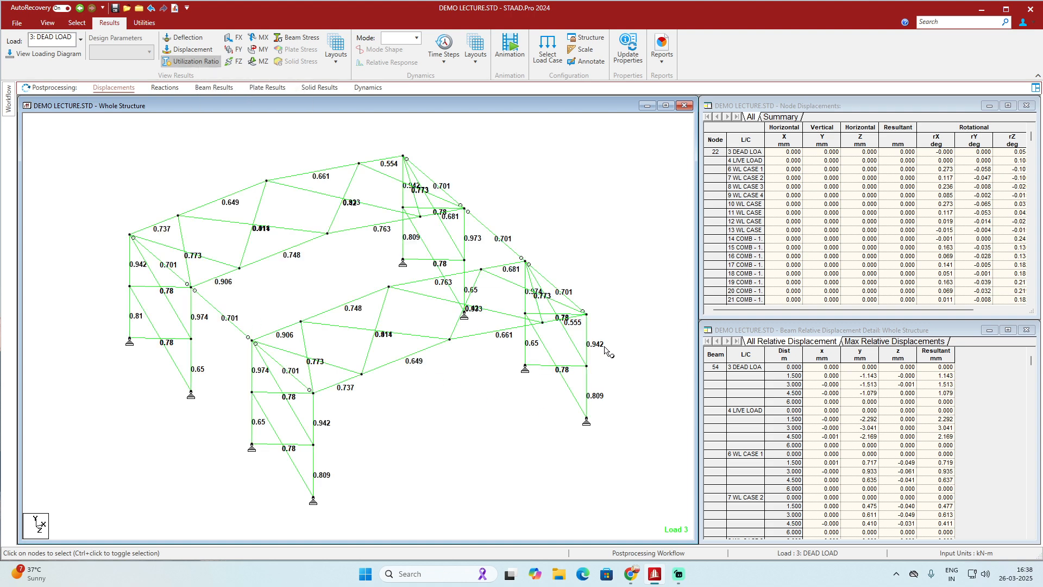
pyautogui.scroll(1, 532, 389)
pyautogui.scroll(1, 528, 395)
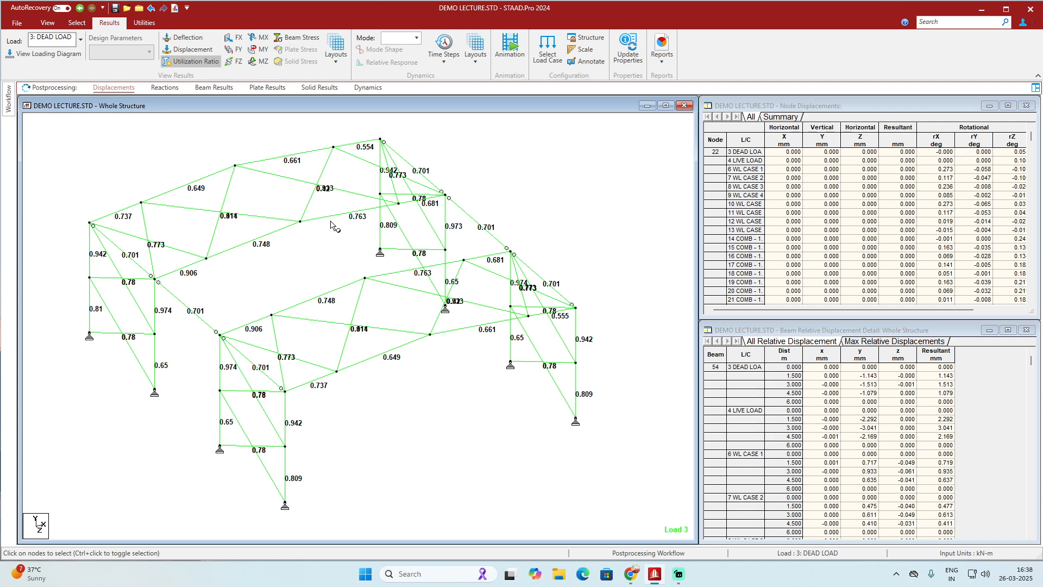
pyautogui.moveTo(487, 279); pyautogui.dragTo(496, 290, button='middle')
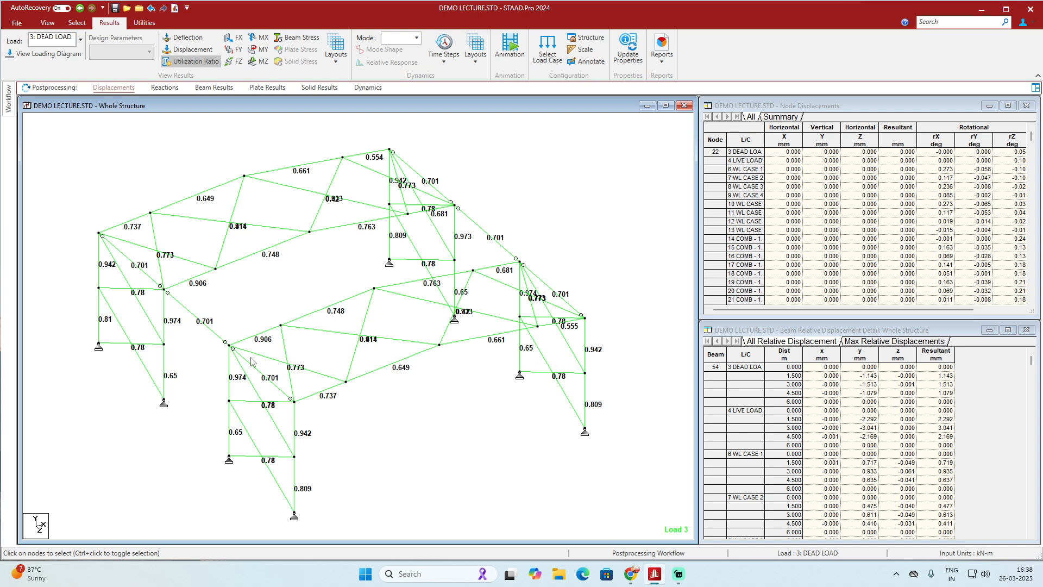
# Check the steel design results of column beam 79, close them, and return to the Analytical Modeling workflow.
pyautogui.doubleClick(165, 321)
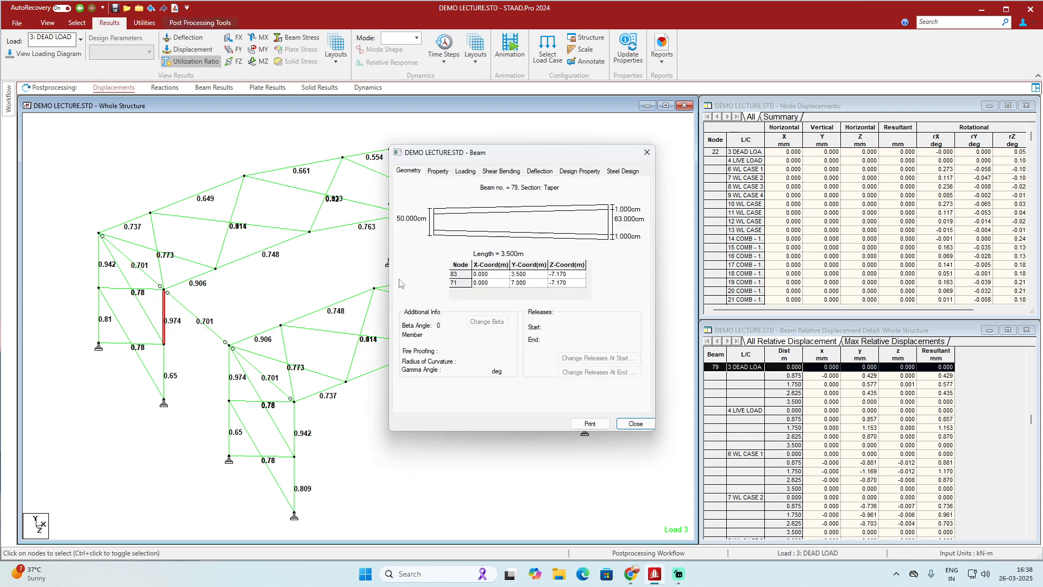
pyautogui.click(623, 171)
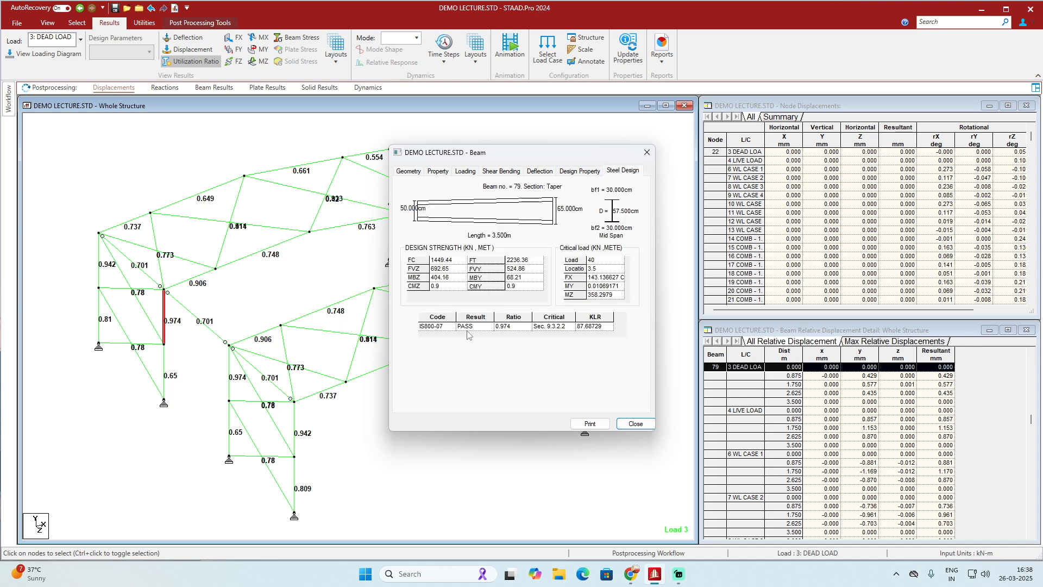
pyautogui.click(649, 152)
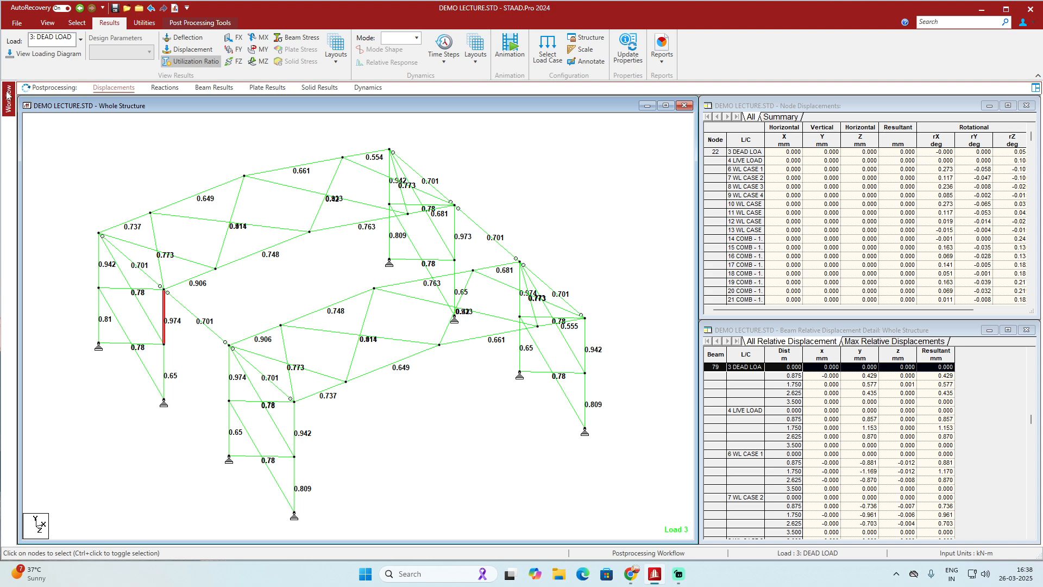
pyautogui.moveTo(6, 95)
pyautogui.click(95, 109)
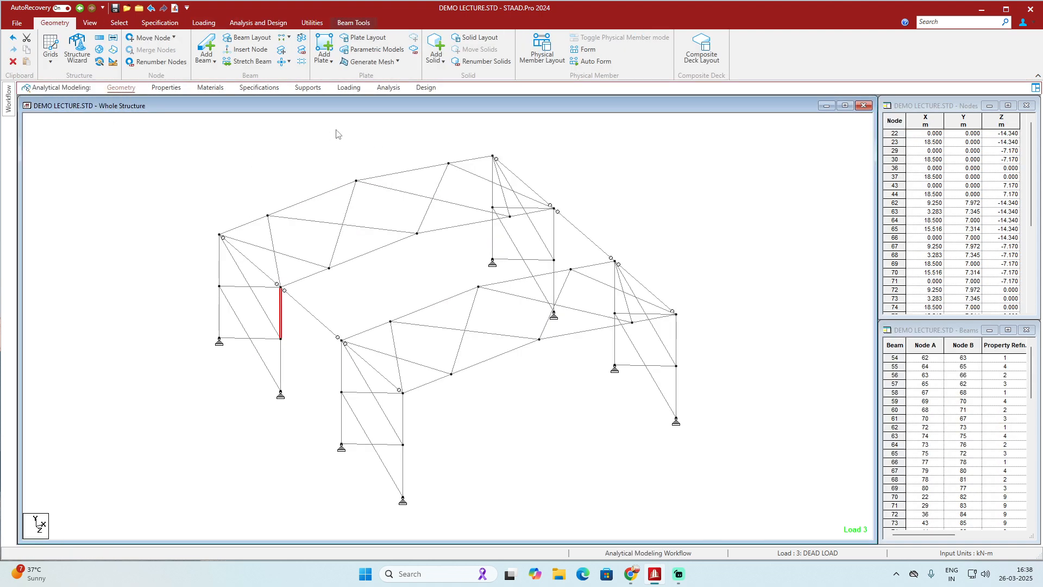
# Clear the member selection, reopen the Parameter 1 steel design parameters, and check the members assigned to LY 7.9 and LY 5.6.
pyautogui.click(322, 139)
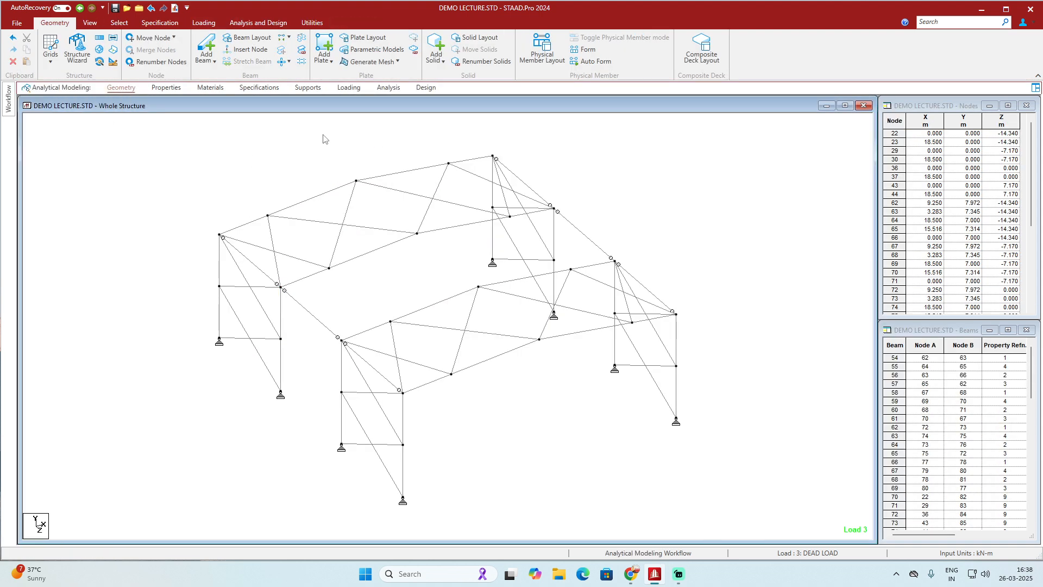
pyautogui.click(422, 90)
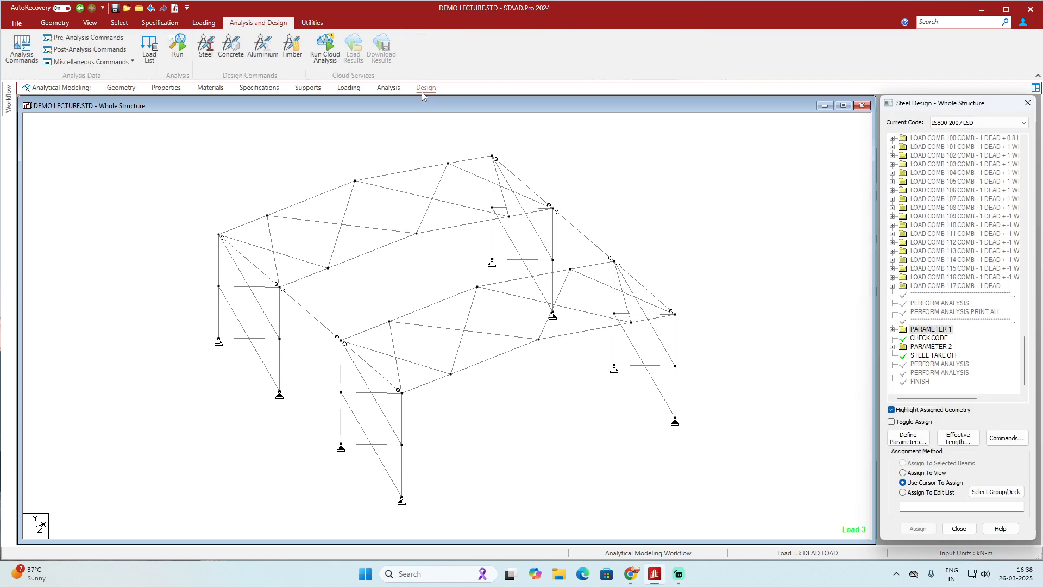
pyautogui.click(893, 330)
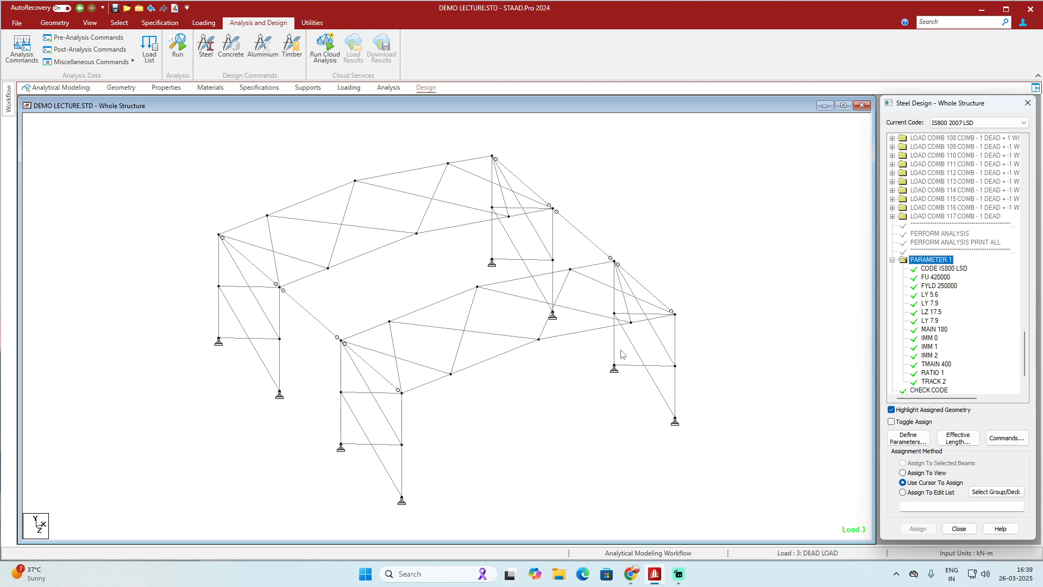
pyautogui.moveTo(611, 294); pyautogui.dragTo(605, 322, button='middle')
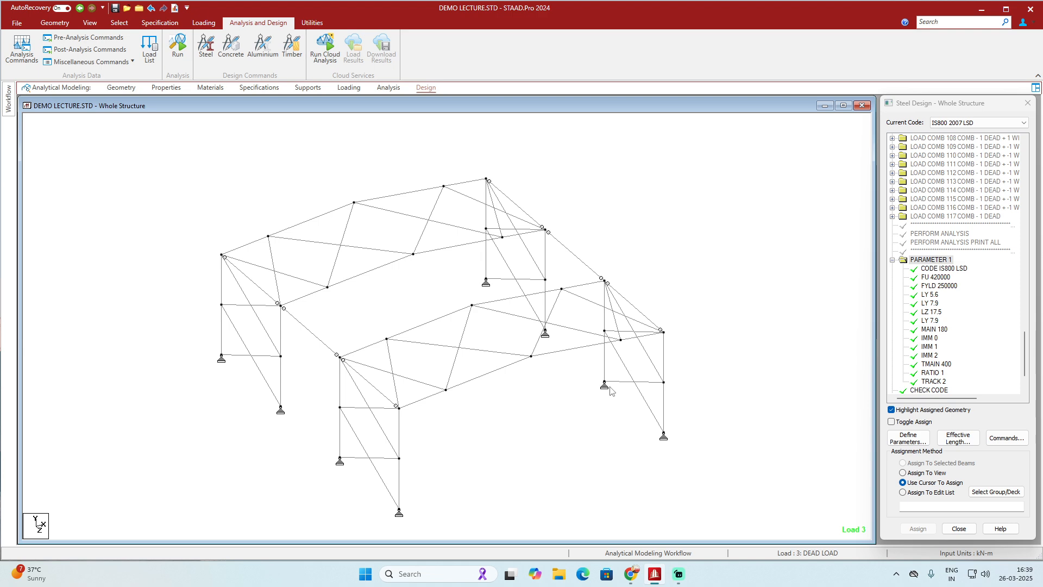
pyautogui.click(931, 304)
pyautogui.click(931, 294)
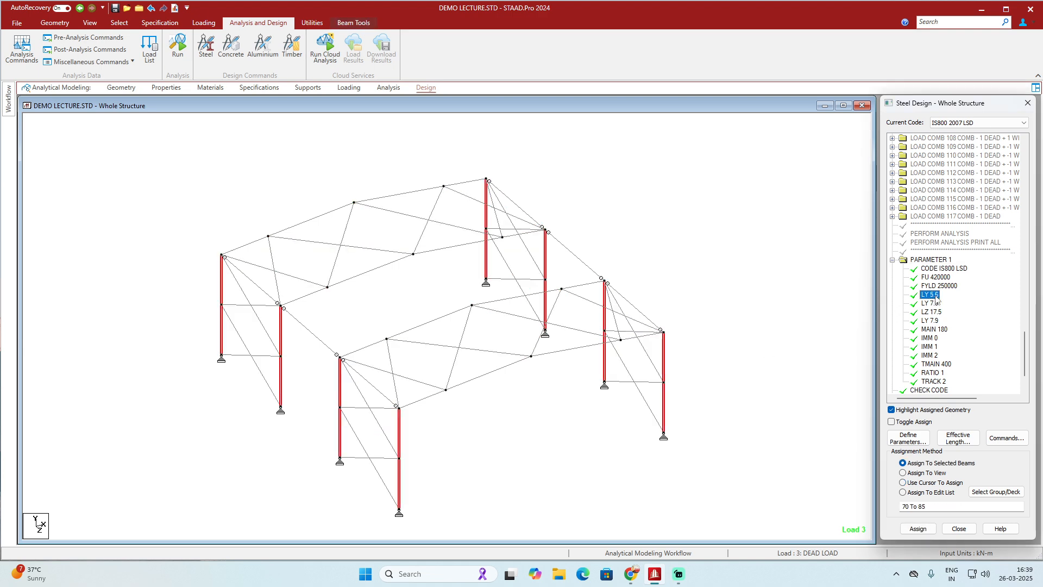
# Set the columns' LY 5.6 design parameter to 7 m and delete the outdated result files.
pyautogui.doubleClick(934, 296)
pyautogui.moveTo(481, 237); pyautogui.dragTo(775, 252)
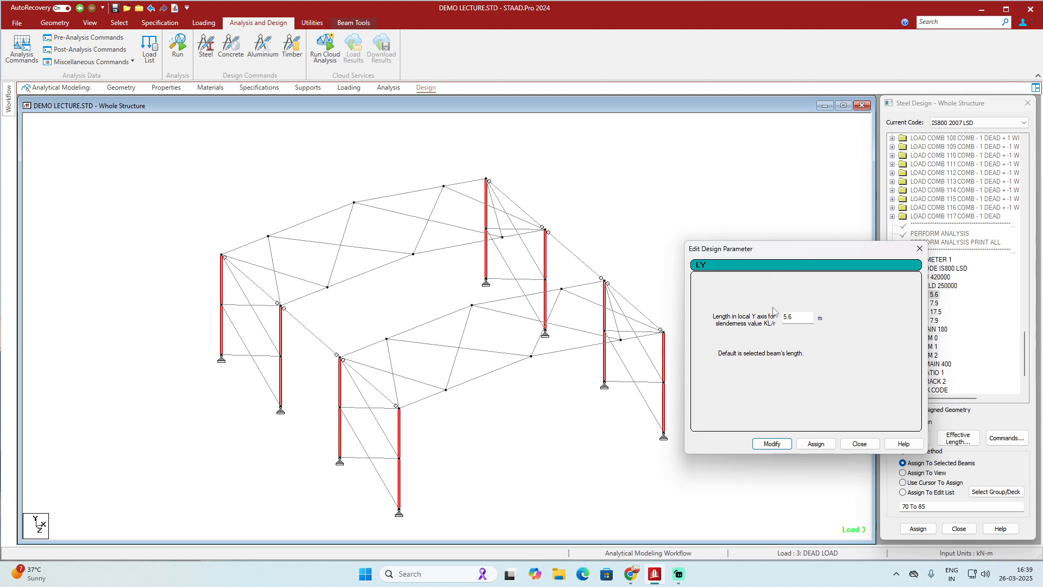
pyautogui.doubleClick(800, 319)
pyautogui.write('7')
pyautogui.click(766, 444)
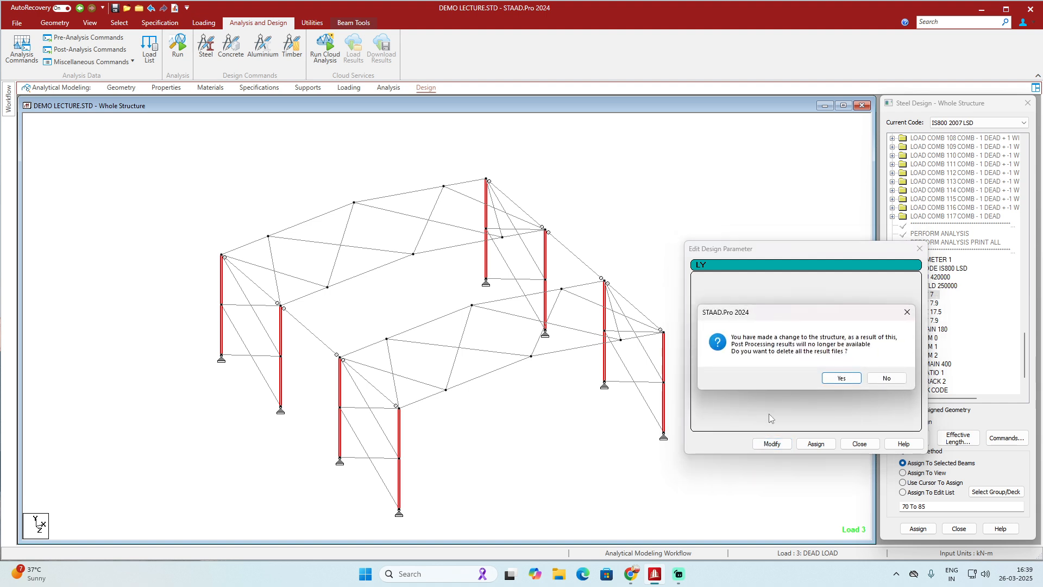
pyautogui.click(831, 380)
pyautogui.click(858, 443)
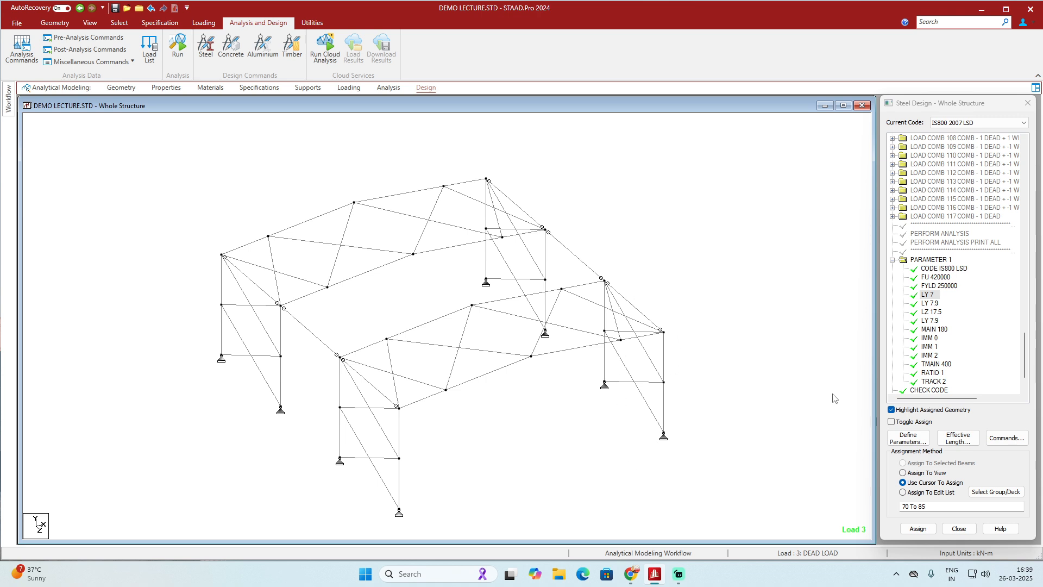
# Compare the members assigned to LY 7 with those assigned to the first LY 7.9 parameter.
pyautogui.click(929, 296)
pyautogui.click(931, 303)
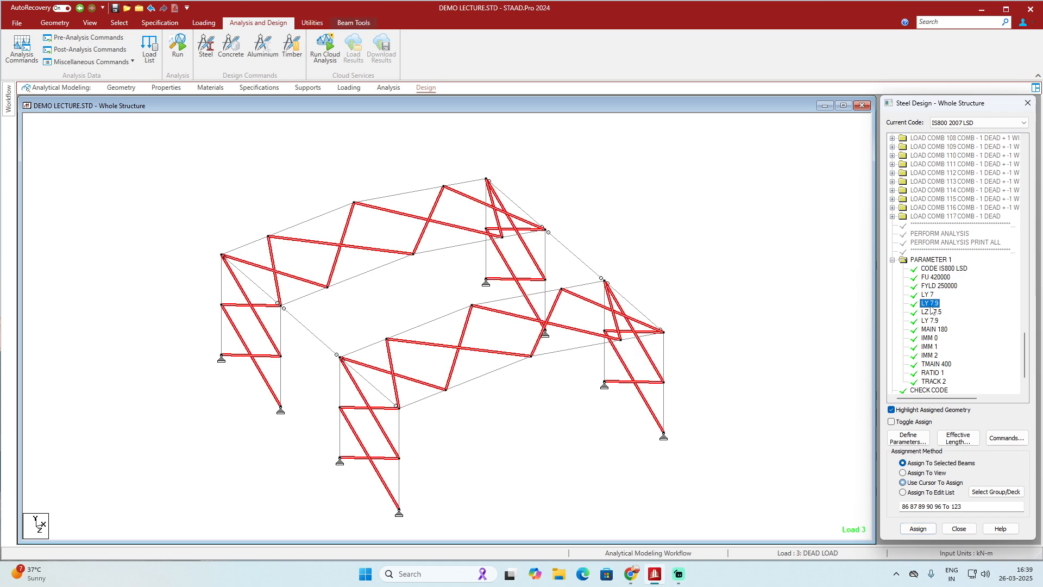
pyautogui.click(934, 294)
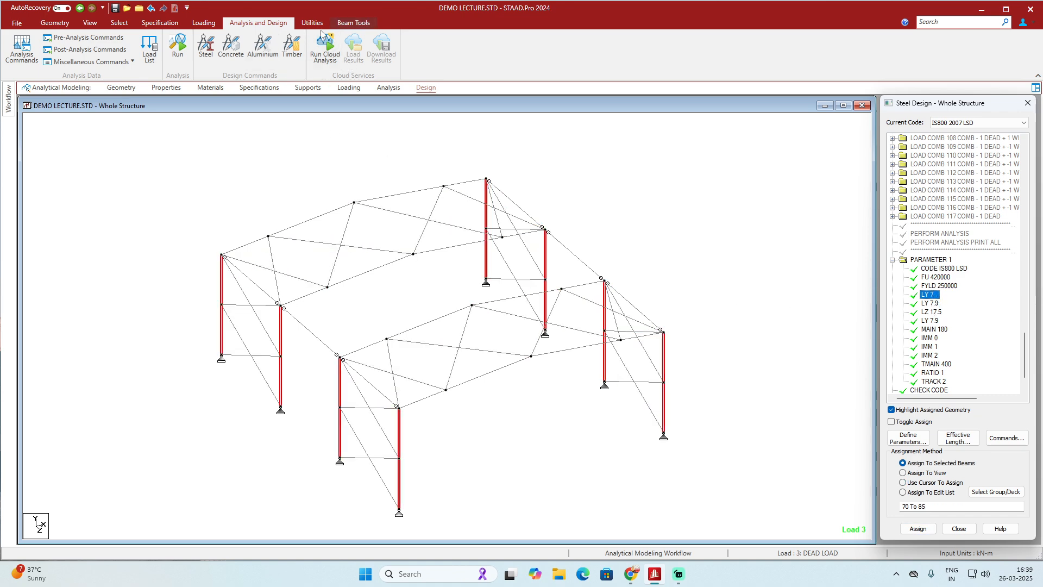
# Run the analysis with the columns' LY at 7 m and display the members' utilization ratios in post-processing mode.
pyautogui.click(177, 60)
pyautogui.click(468, 341)
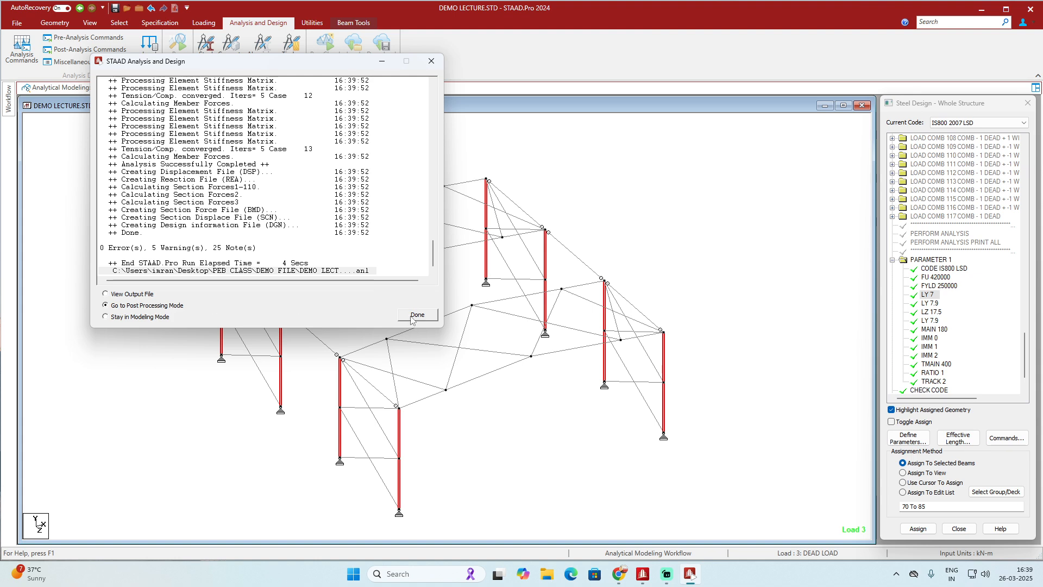
pyautogui.click(416, 315)
pyautogui.click(536, 368)
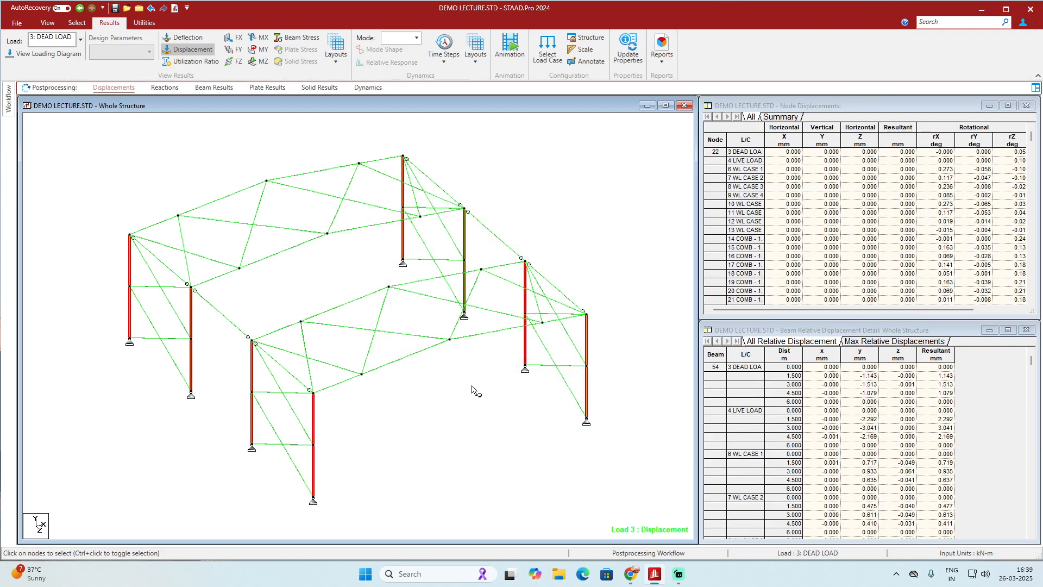
pyautogui.click(199, 62)
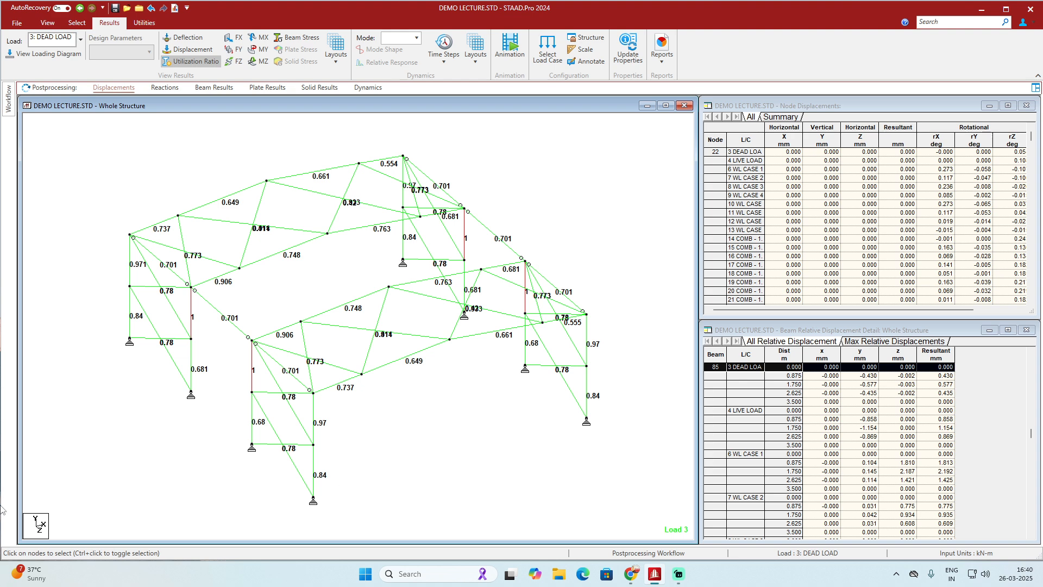
# Return to the Analytical Modeling workflow, check the members assigned to the second LY 7.9 design parameter, and clear the selection.
pyautogui.moveTo(11, 125)
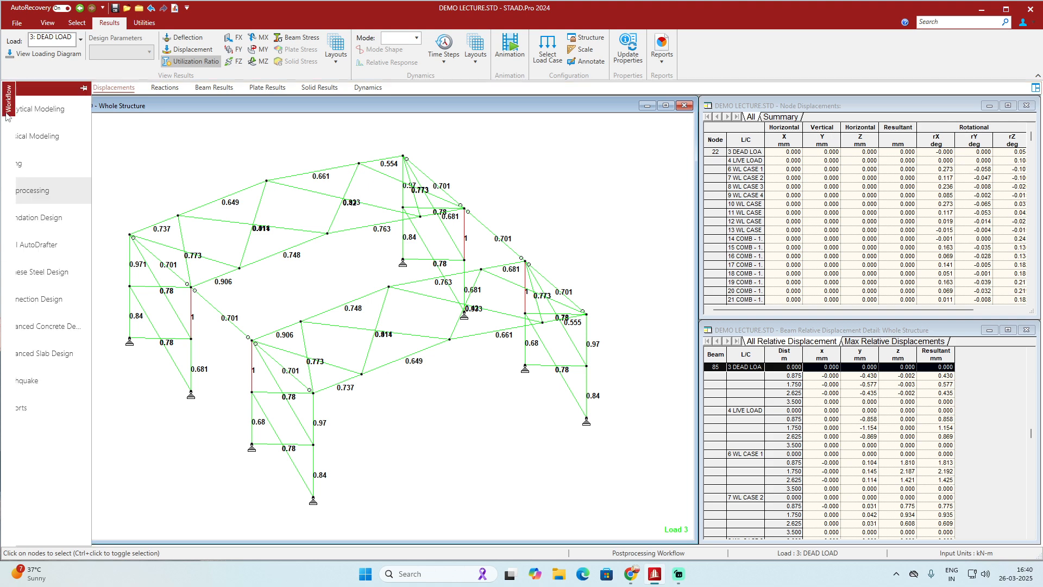
pyautogui.click(74, 109)
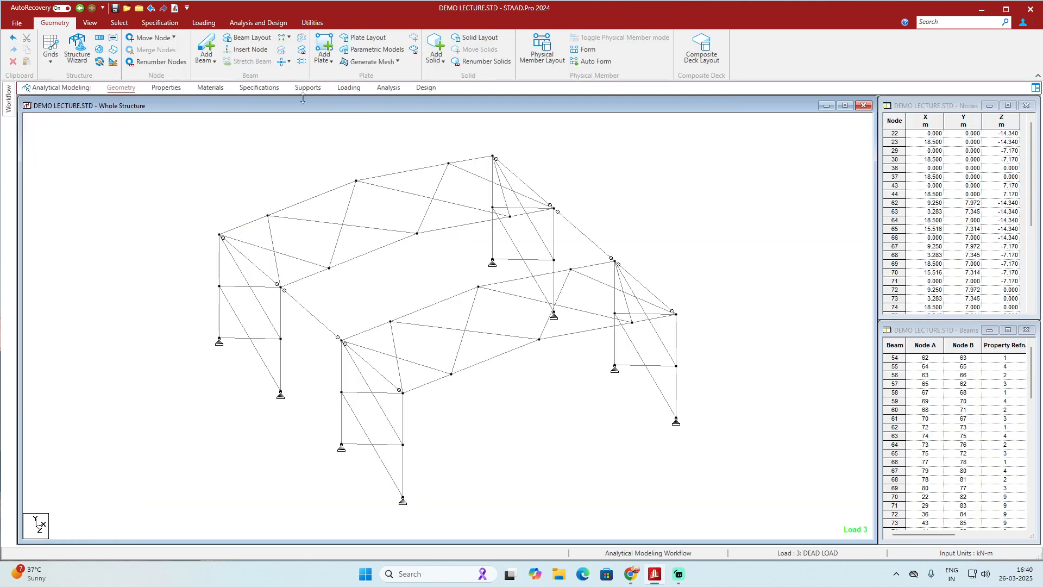
pyautogui.click(426, 87)
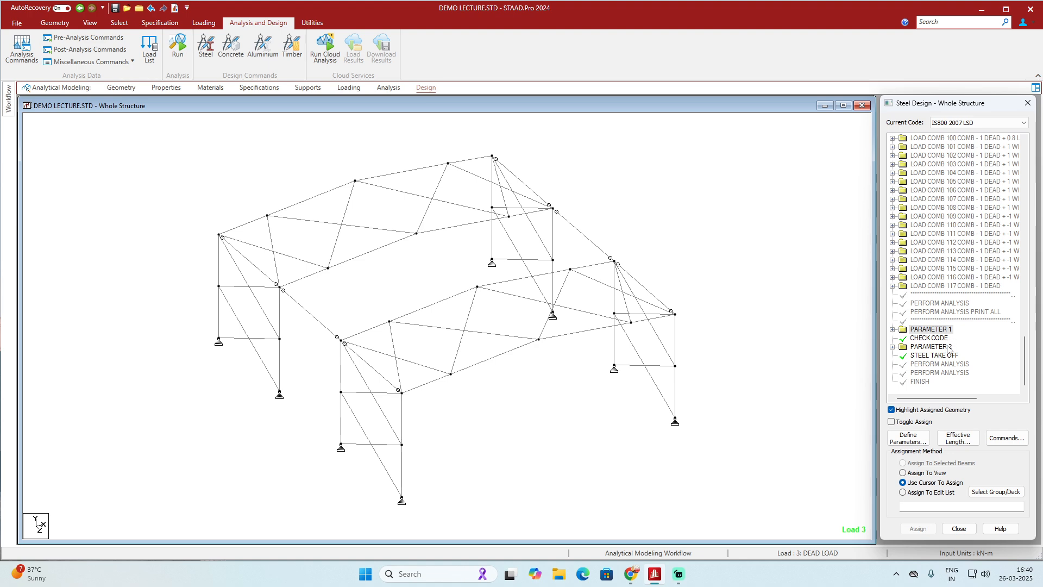
pyautogui.click(903, 329)
pyautogui.click(892, 329)
pyautogui.click(918, 323)
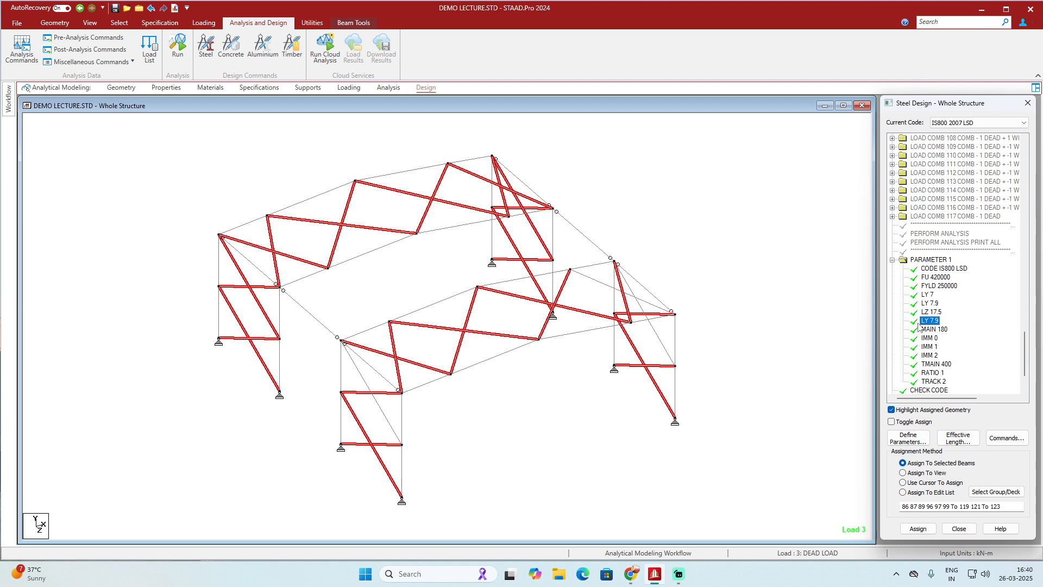
pyautogui.click(781, 250)
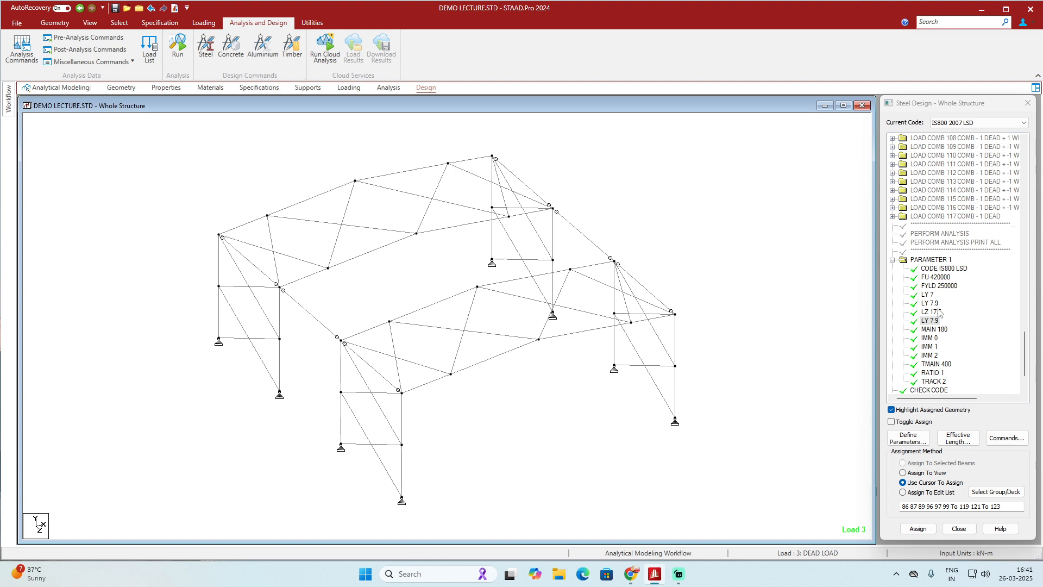
# Check the members assigned to the LY 7, first LY 7.9 and LZ 17.5 design parameters.
pyautogui.click(926, 295)
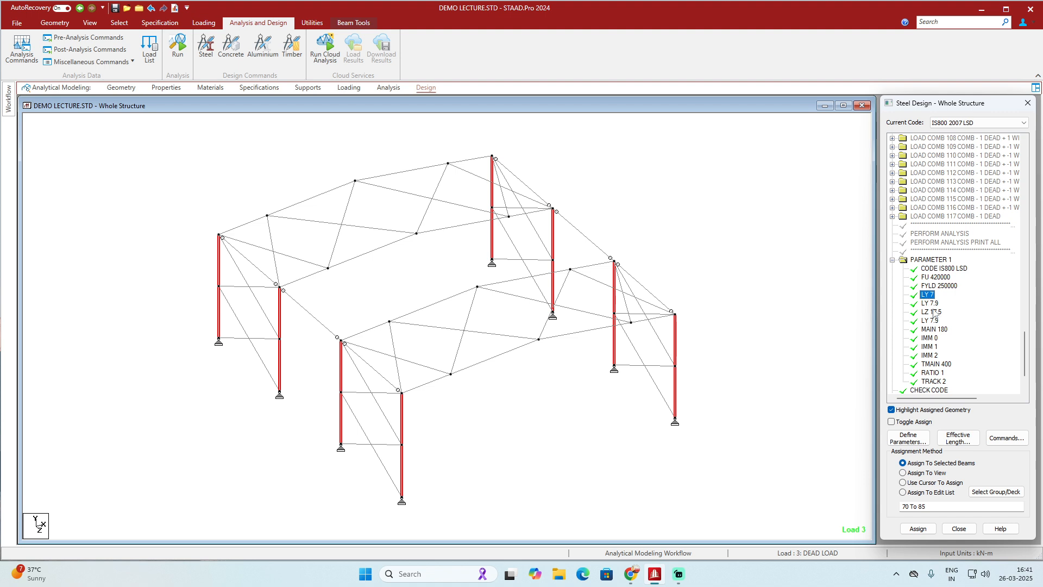
pyautogui.click(812, 325)
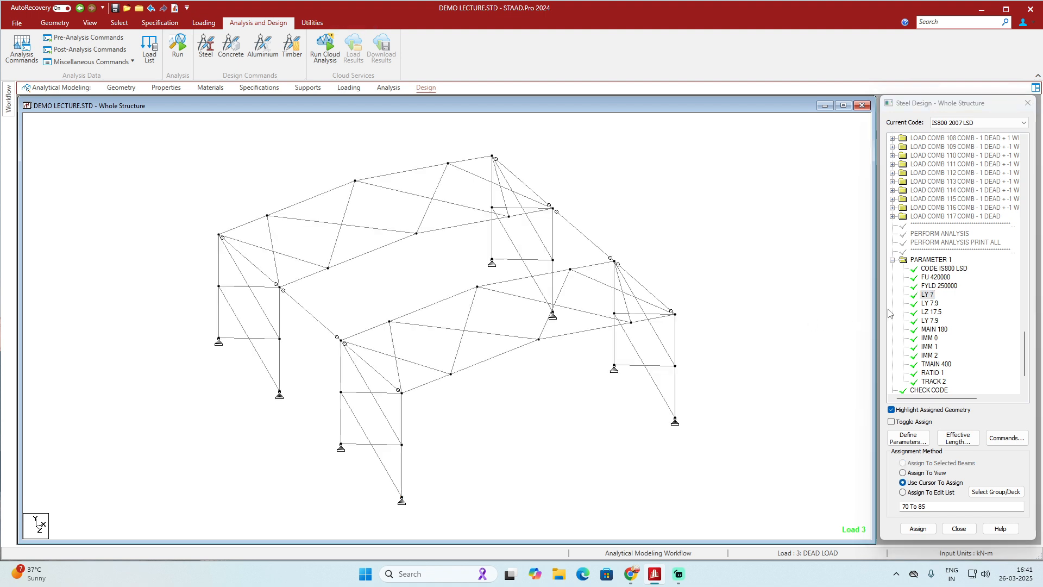
pyautogui.click(930, 296)
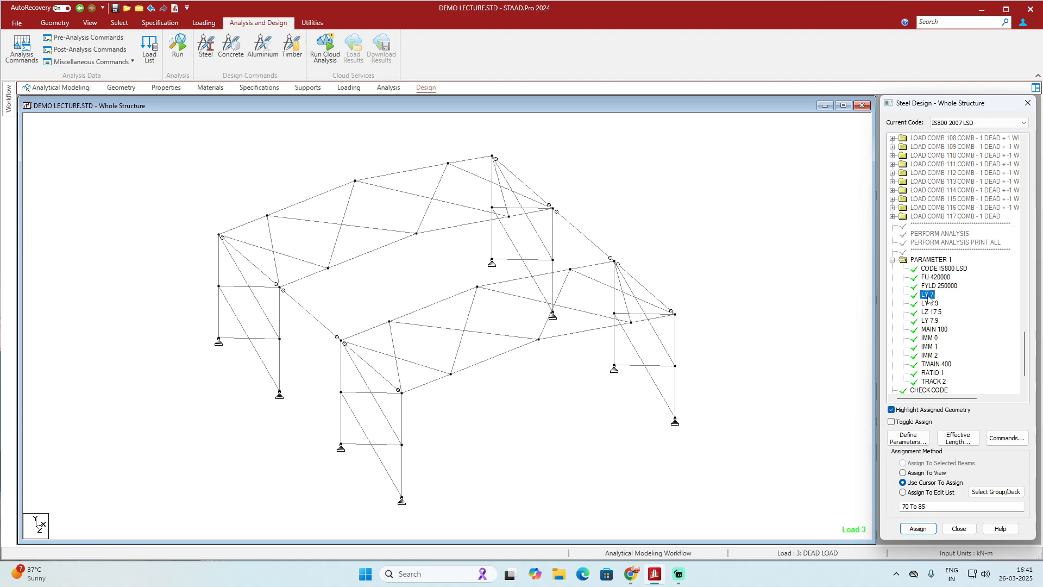
pyautogui.click(930, 303)
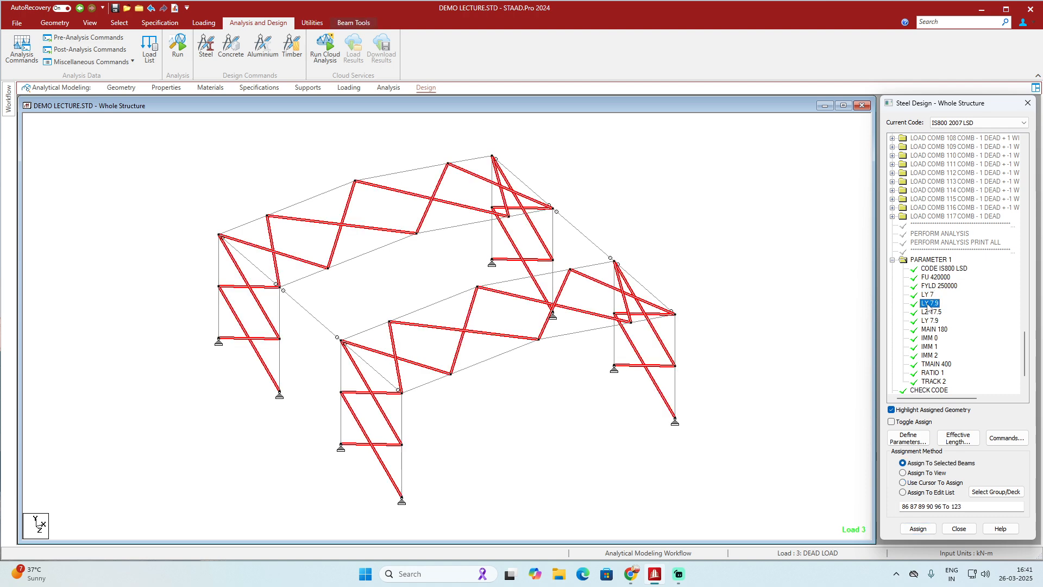
pyautogui.click(930, 311)
# Set the columns' LY 7 design parameter to 9 m and delete the outdated result files.
pyautogui.click(923, 296)
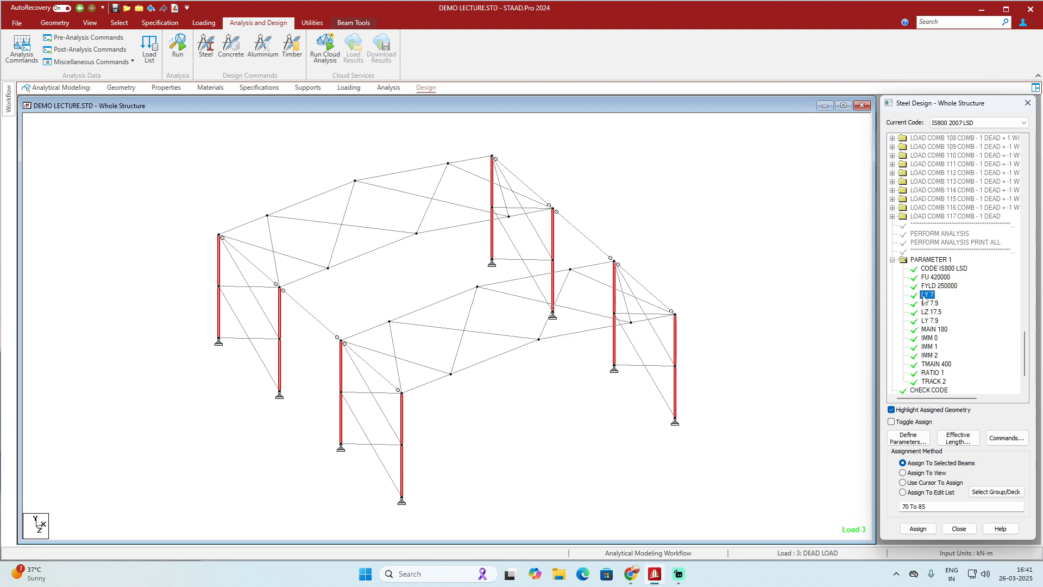
pyautogui.doubleClick(927, 294)
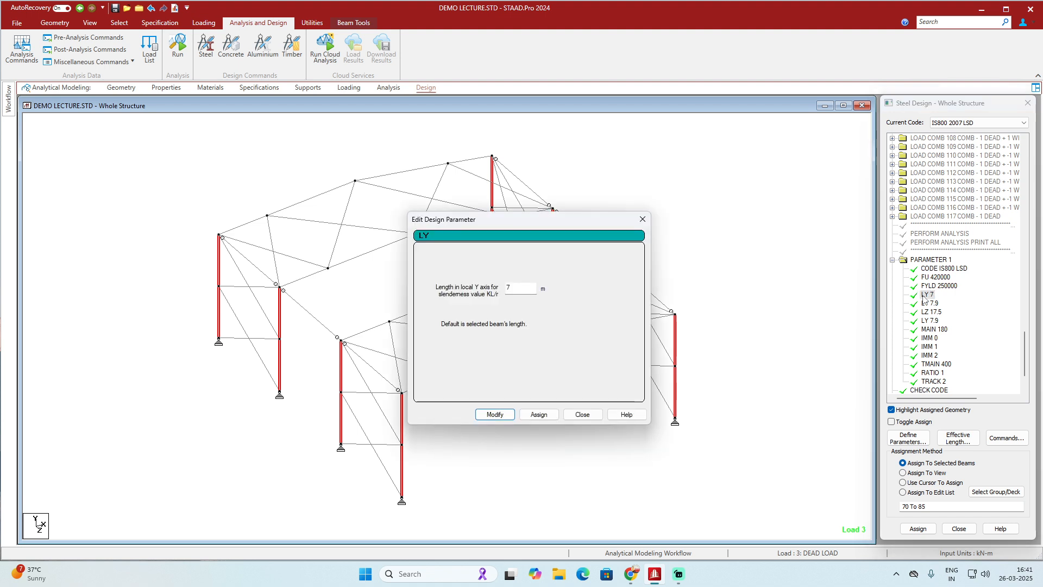
pyautogui.doubleClick(526, 291)
pyautogui.write('9')
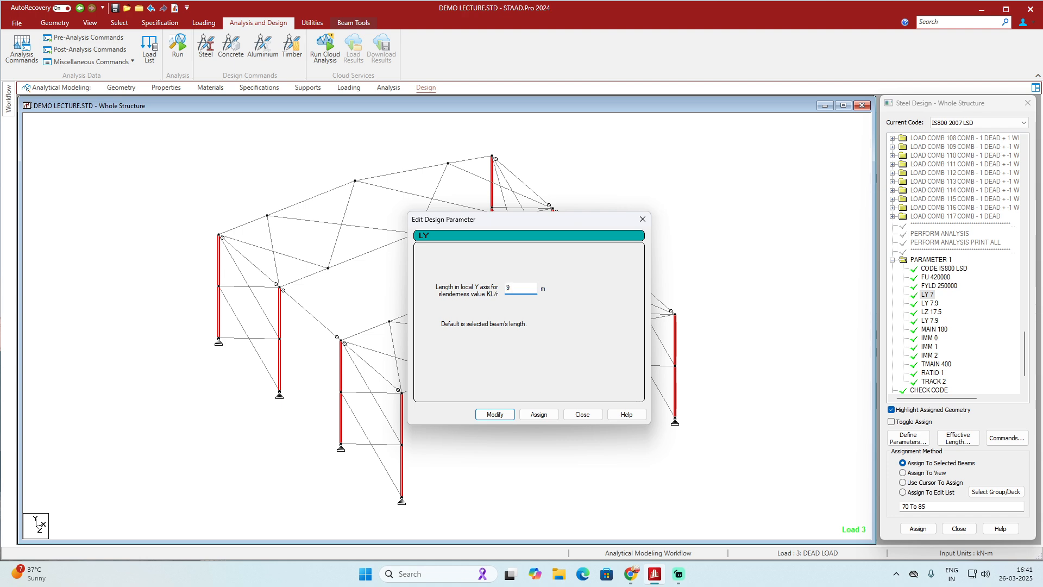
pyautogui.click(489, 414)
pyautogui.click(563, 348)
pyautogui.click(575, 416)
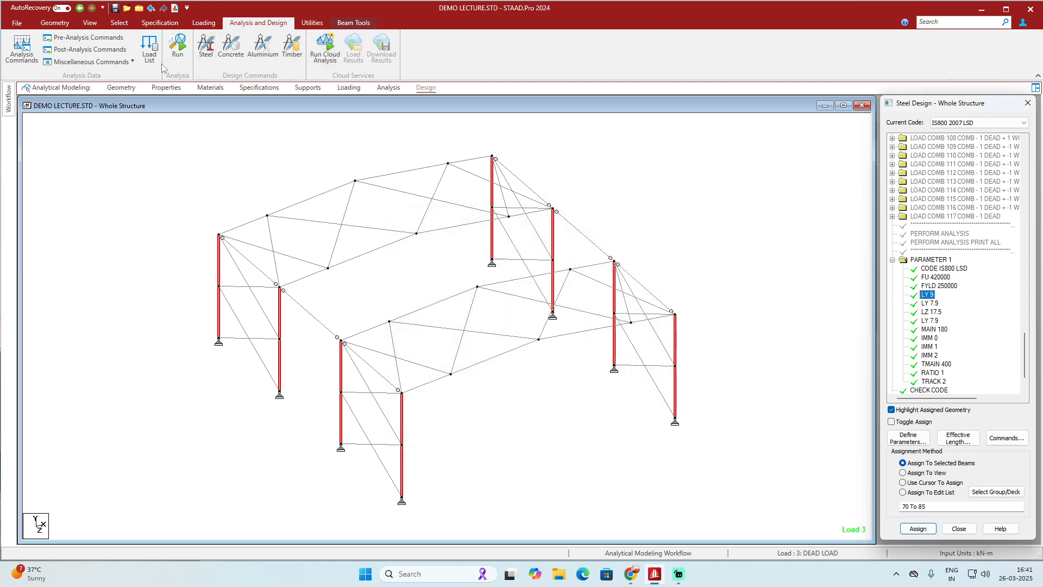
# Rerun the analysis with the columns' LY at 9 m and display the members' utilization ratios in post-processing mode.
pyautogui.click(177, 46)
pyautogui.click(457, 338)
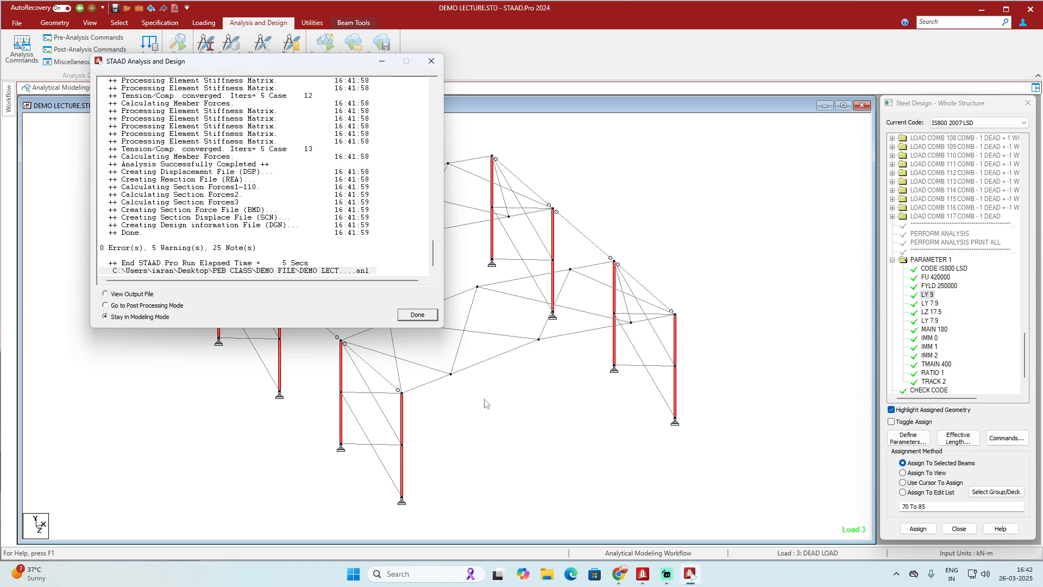
pyautogui.click(171, 307)
pyautogui.click(417, 315)
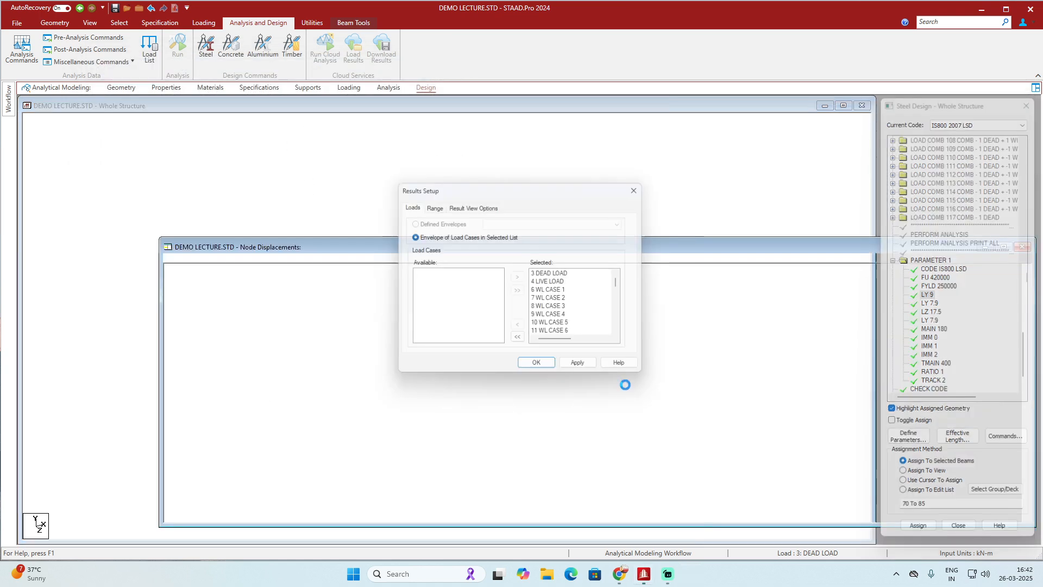
pyautogui.click(532, 367)
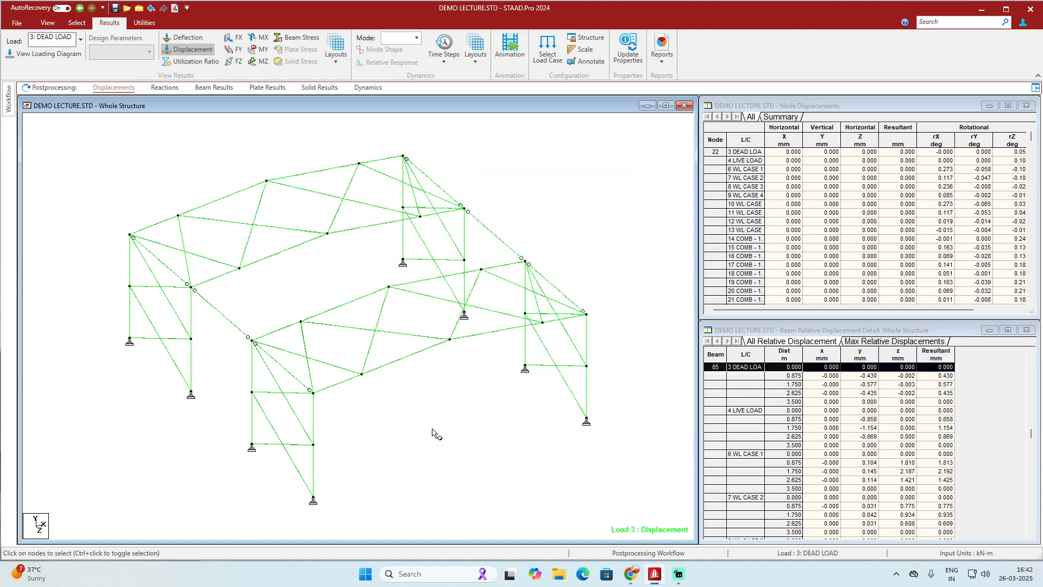
pyautogui.click(191, 64)
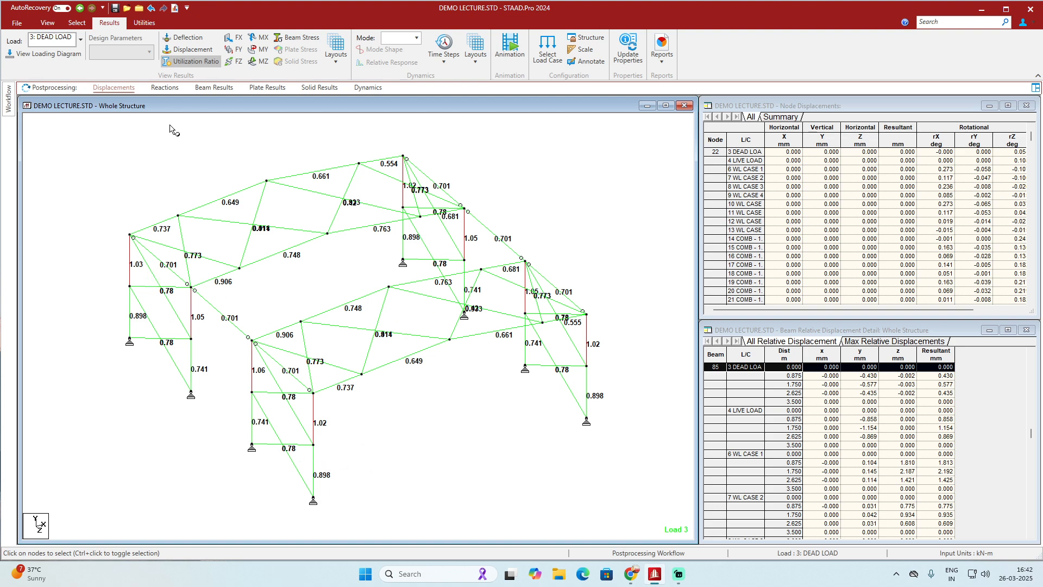
# Return to the Analytical Modeling workflow and check the members assigned to the LZ 17.5 and second LY 7.9 parameters in Parameter 1.
pyautogui.moveTo(8, 107)
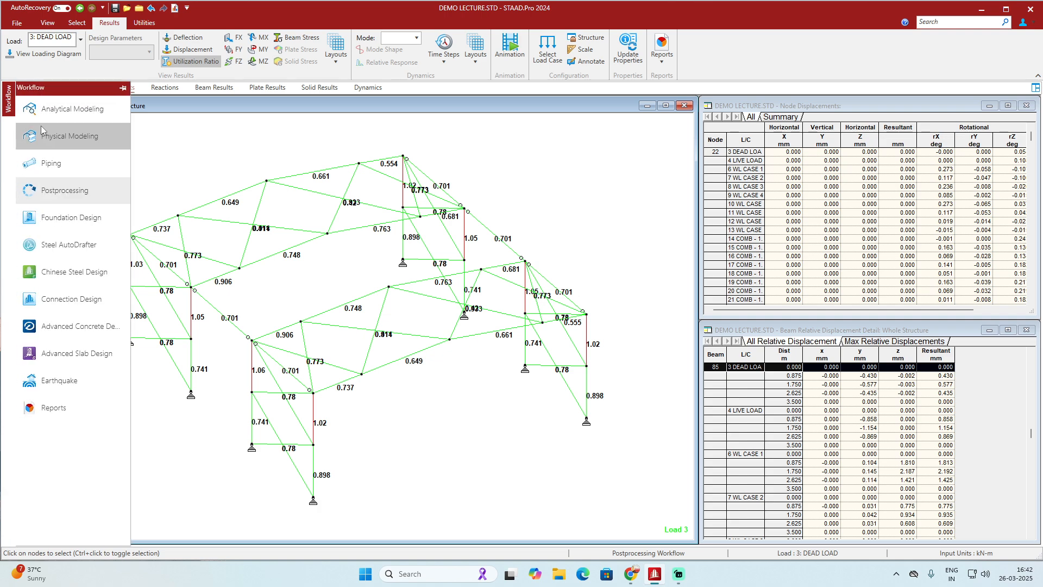
pyautogui.click(46, 98)
pyautogui.click(166, 88)
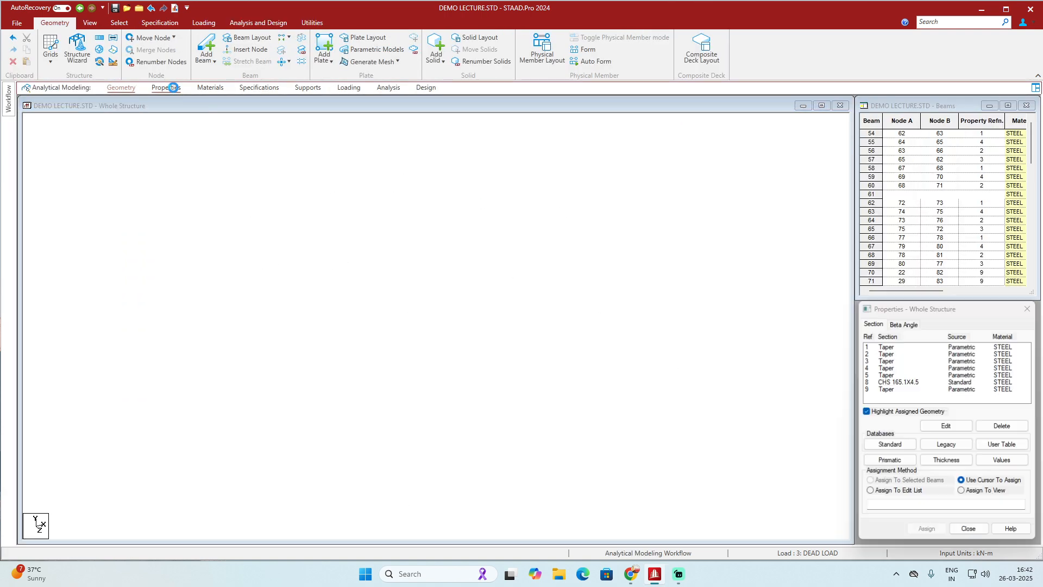
pyautogui.click(426, 87)
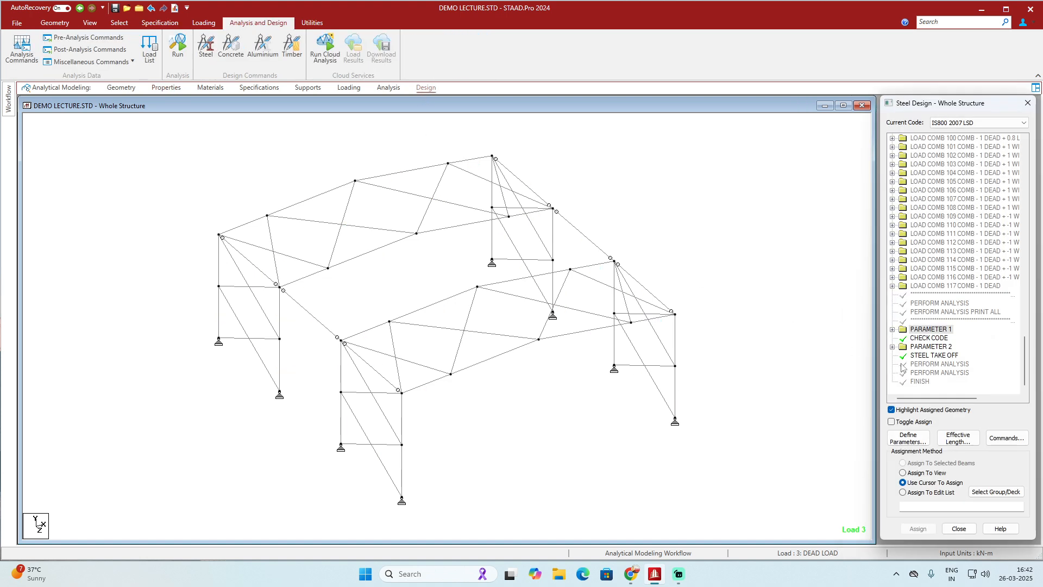
pyautogui.scroll(-2, 895, 337)
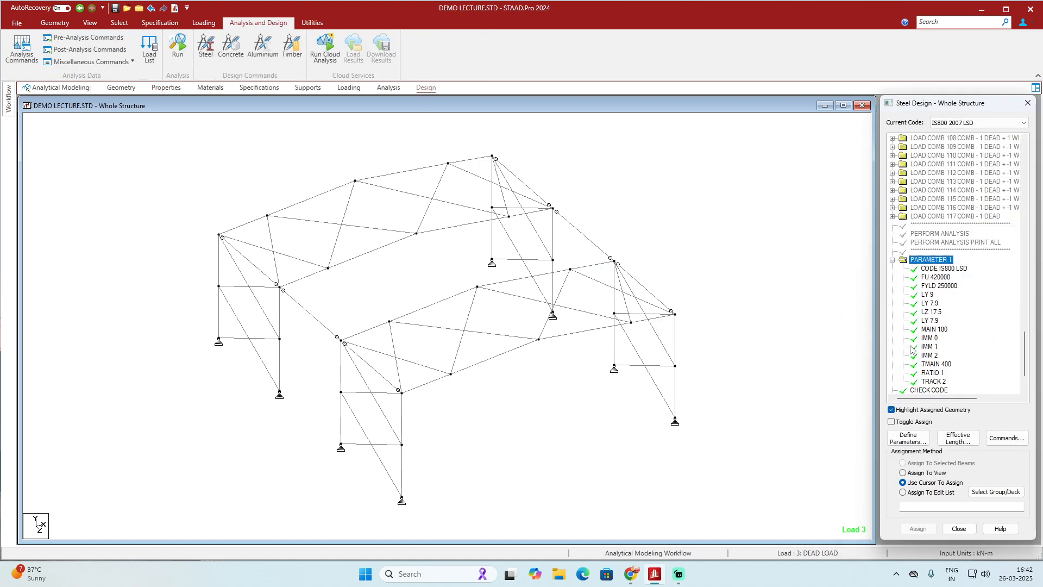
pyautogui.click(927, 313)
pyautogui.click(928, 321)
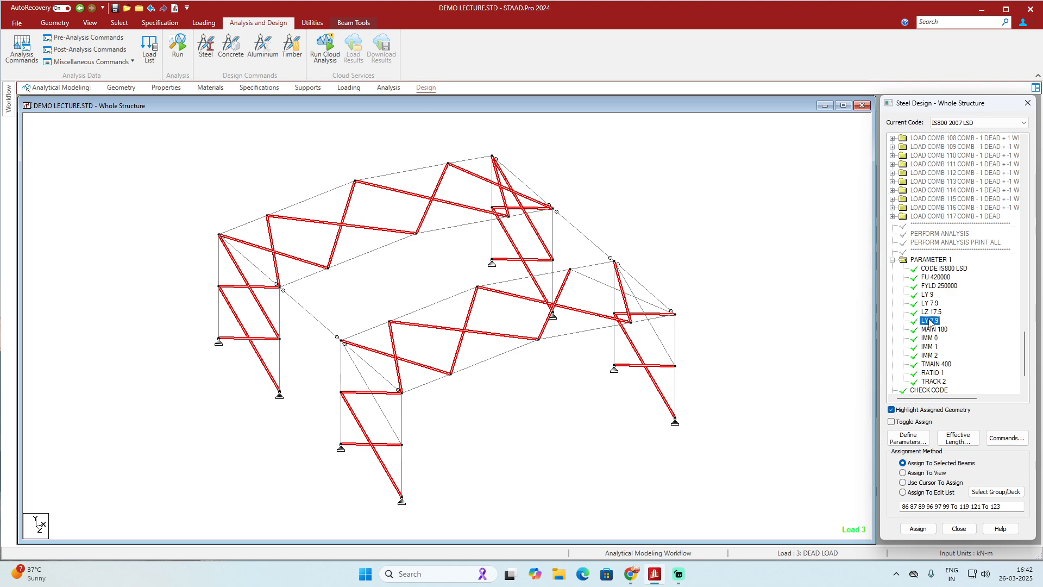
# Check which members are assigned to the LY 9, both LY 7.9, LZ 17.5, MAIN 180, RATIO 1 and TRACK 2 parameters.
pyautogui.click(929, 304)
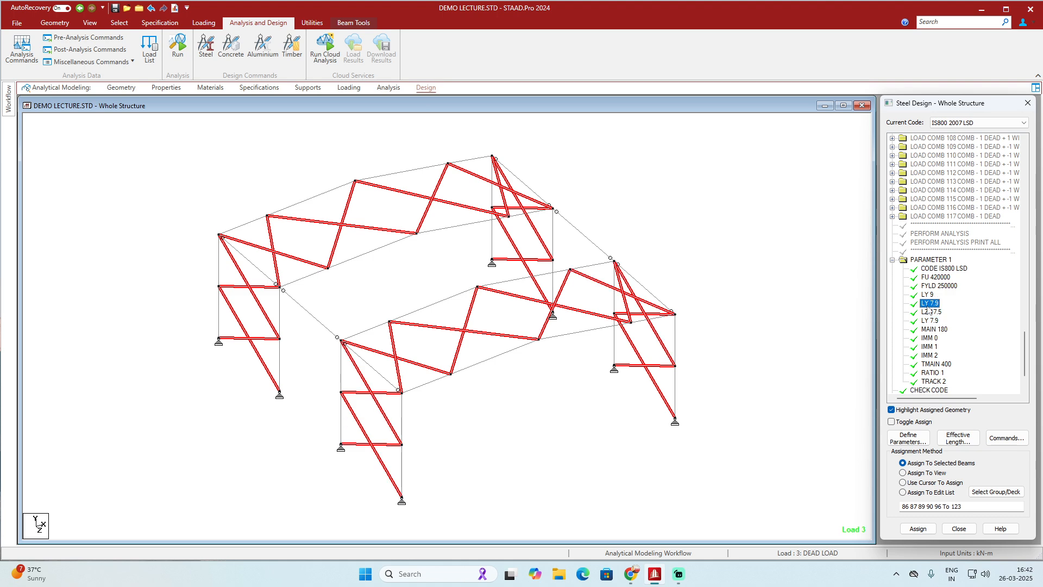
pyautogui.click(925, 297)
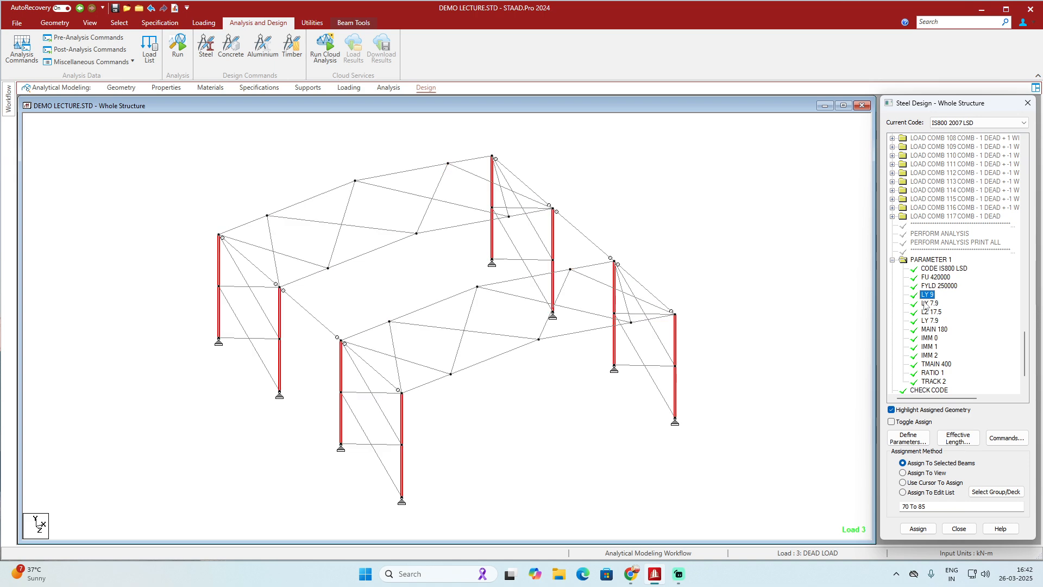
pyautogui.click(927, 303)
pyautogui.click(930, 312)
pyautogui.click(931, 322)
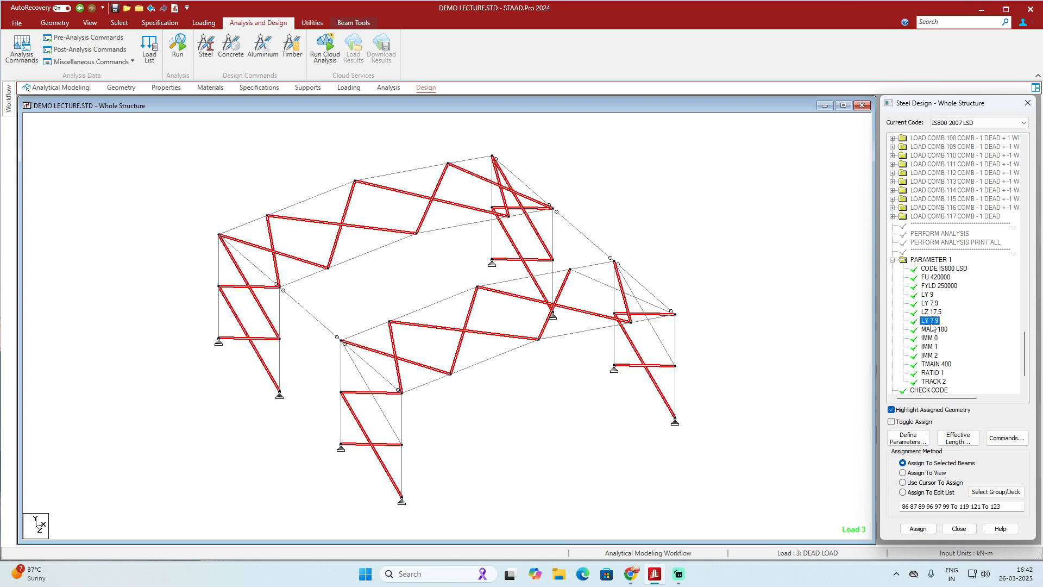
pyautogui.click(933, 329)
pyautogui.click(934, 373)
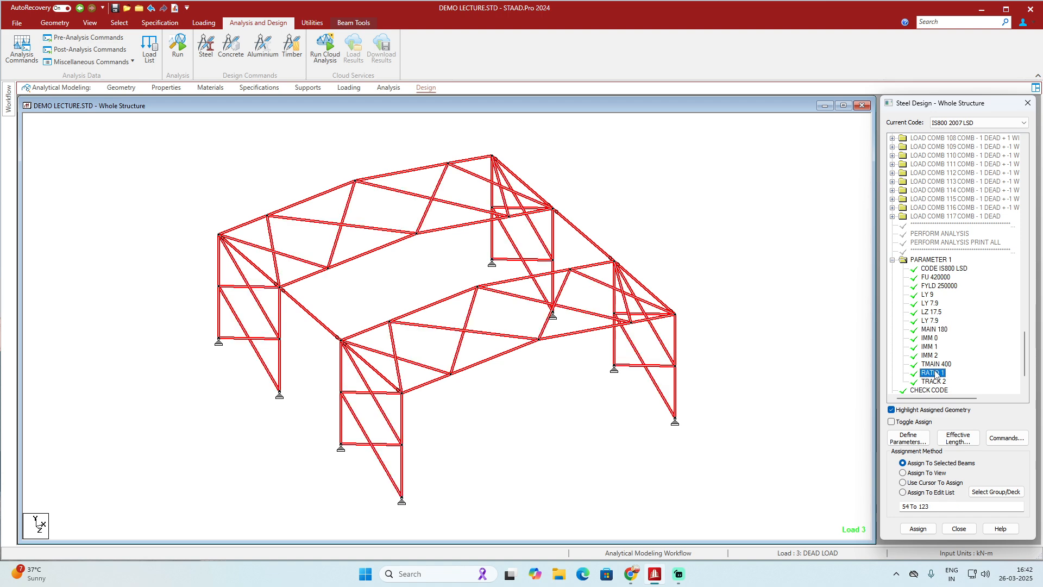
pyautogui.click(934, 382)
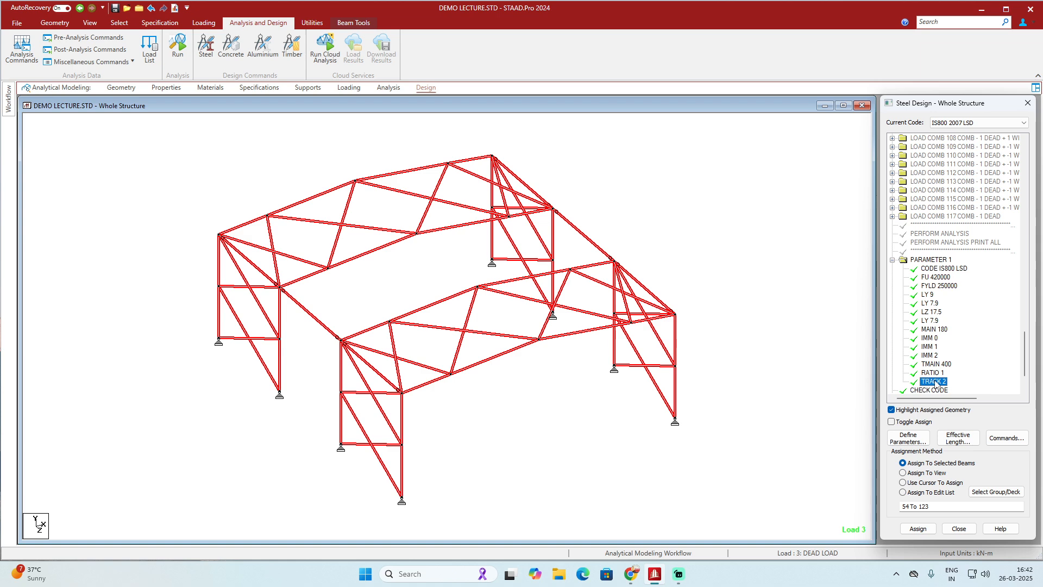
# Inspect the columns' LZ 17.5 parameter definition without changing it, and recheck the members assigned to the first LY 7.9 parameter.
pyautogui.click(932, 313)
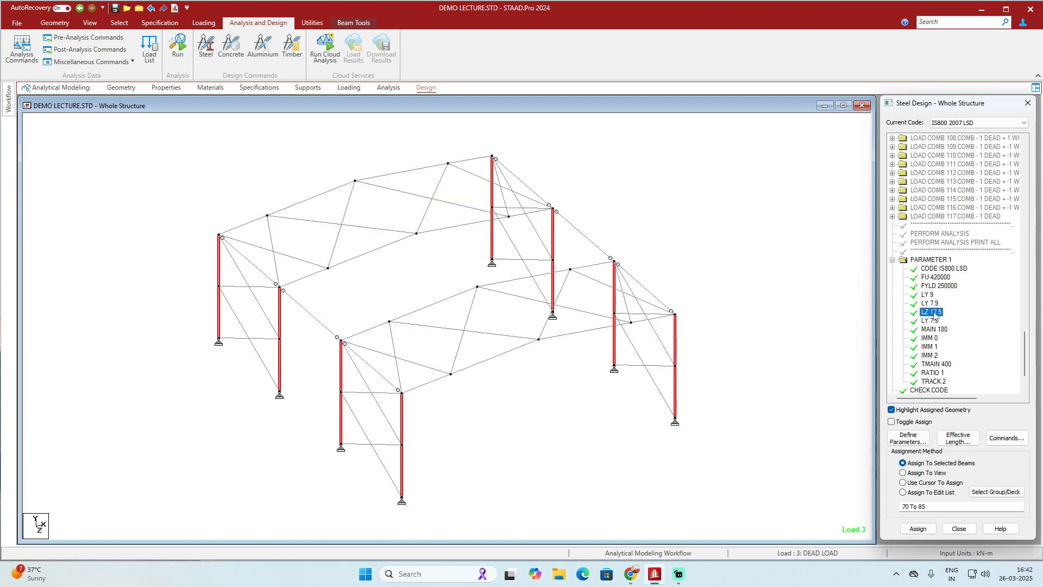
pyautogui.doubleClick(933, 313)
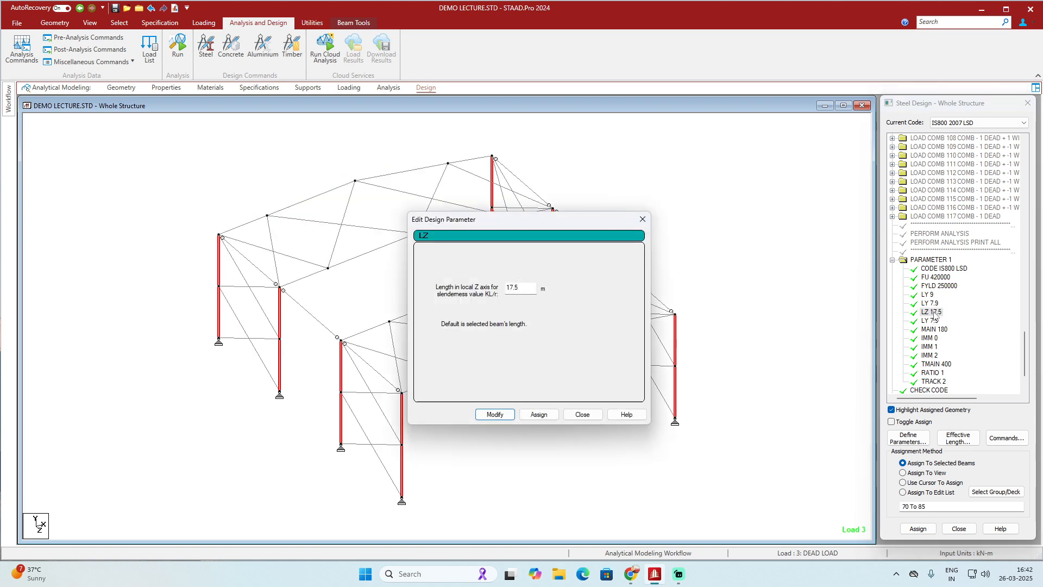
pyautogui.press('Escape')
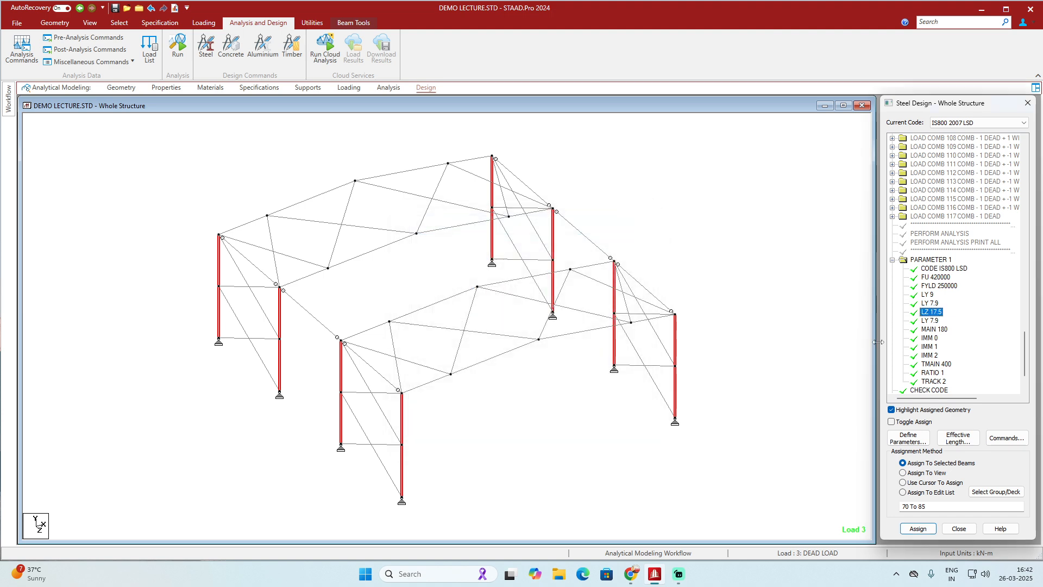
pyautogui.click(930, 304)
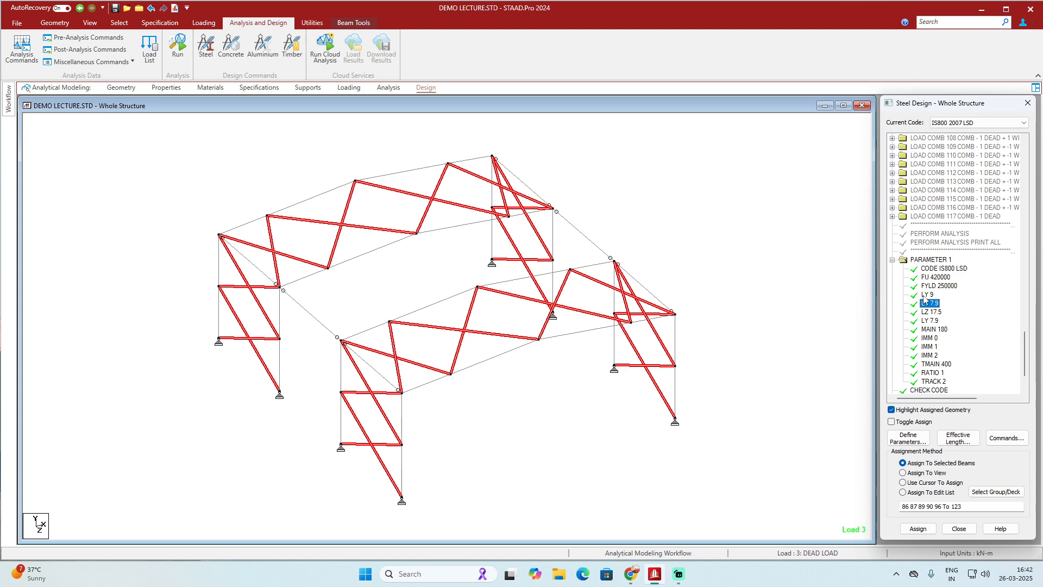
# Set the columns' LY 9 design parameter to 3 m and delete the outdated result files.
pyautogui.doubleClick(927, 295)
pyautogui.moveTo(535, 288); pyautogui.dragTo(497, 290)
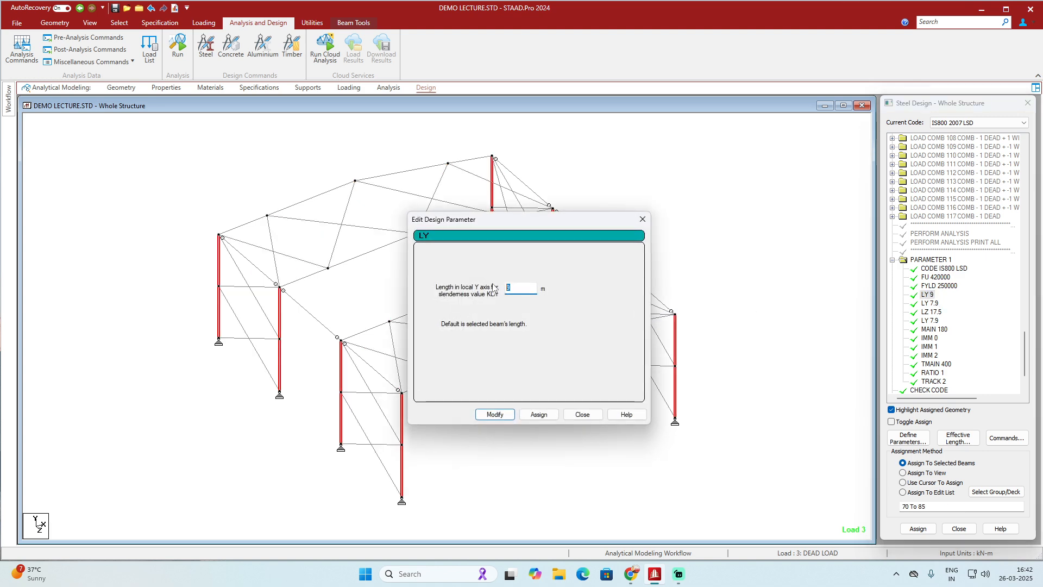
pyautogui.write('3')
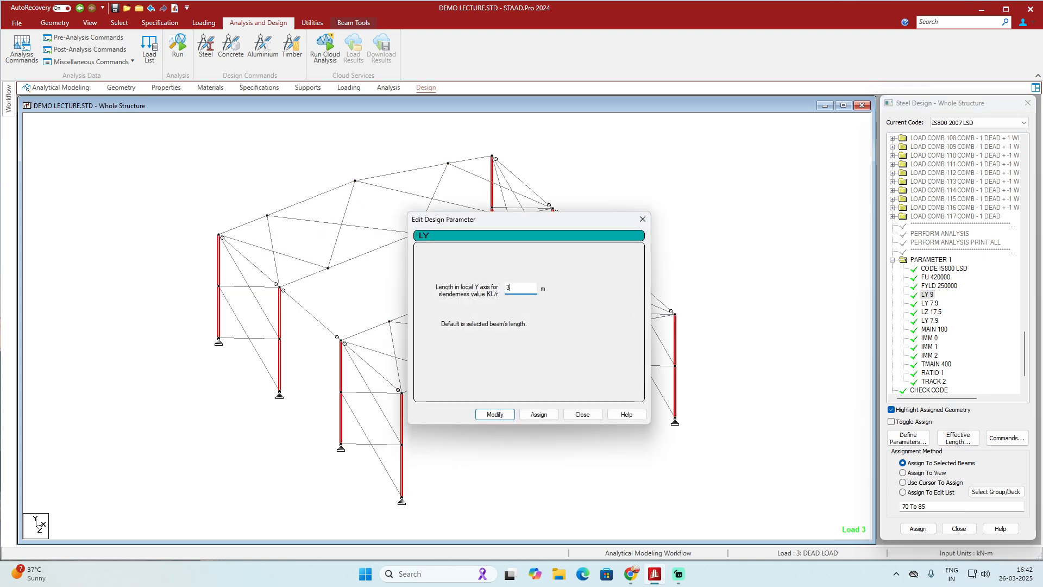
pyautogui.click(487, 417)
pyautogui.click(561, 348)
pyautogui.click(579, 414)
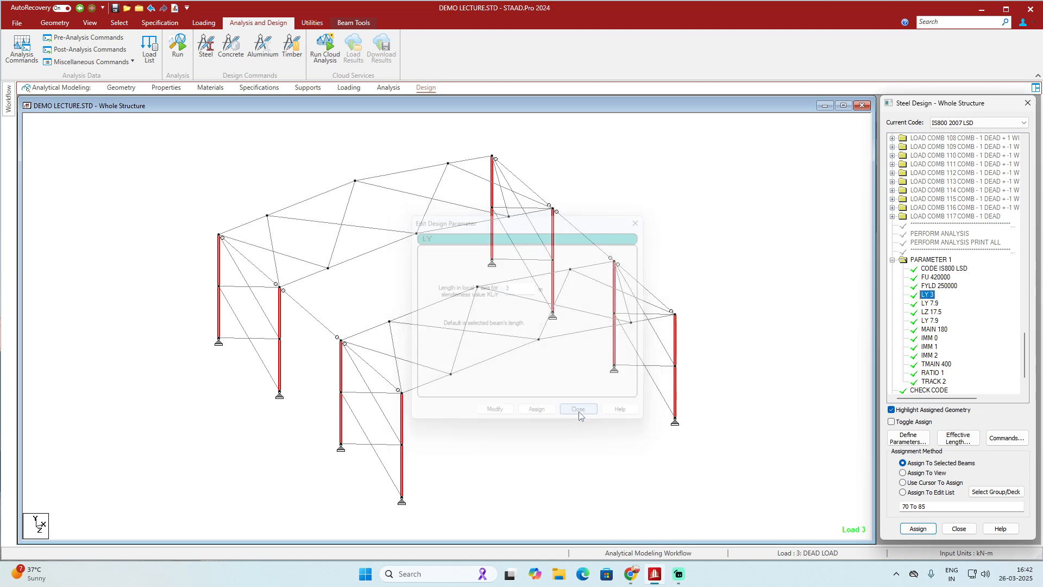
# Save the modified structure, rerun the analysis, and display the members' utilization ratios in post-processing mode.
pyautogui.click(250, 133)
pyautogui.click(177, 48)
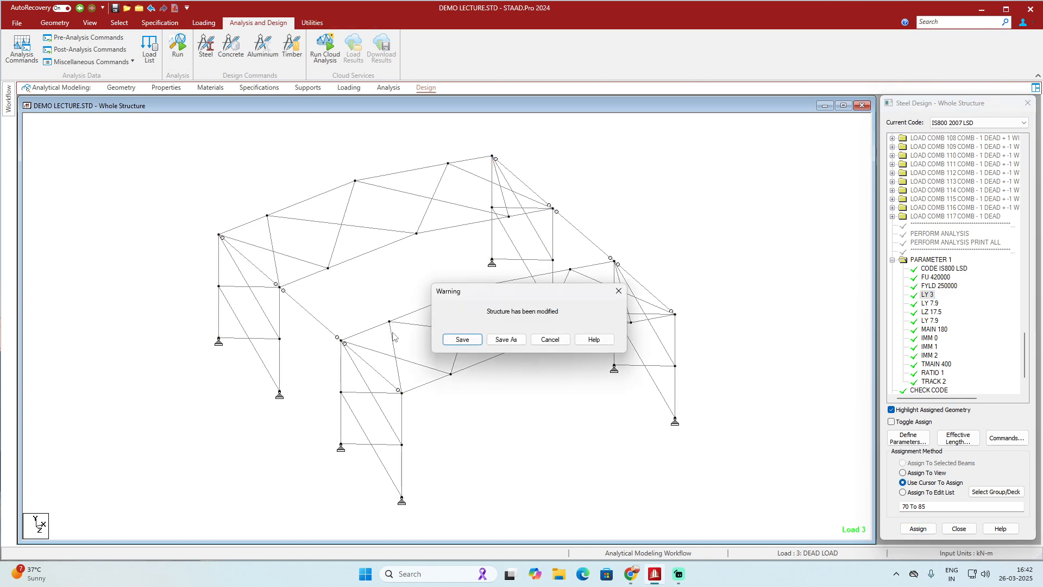
pyautogui.click(465, 339)
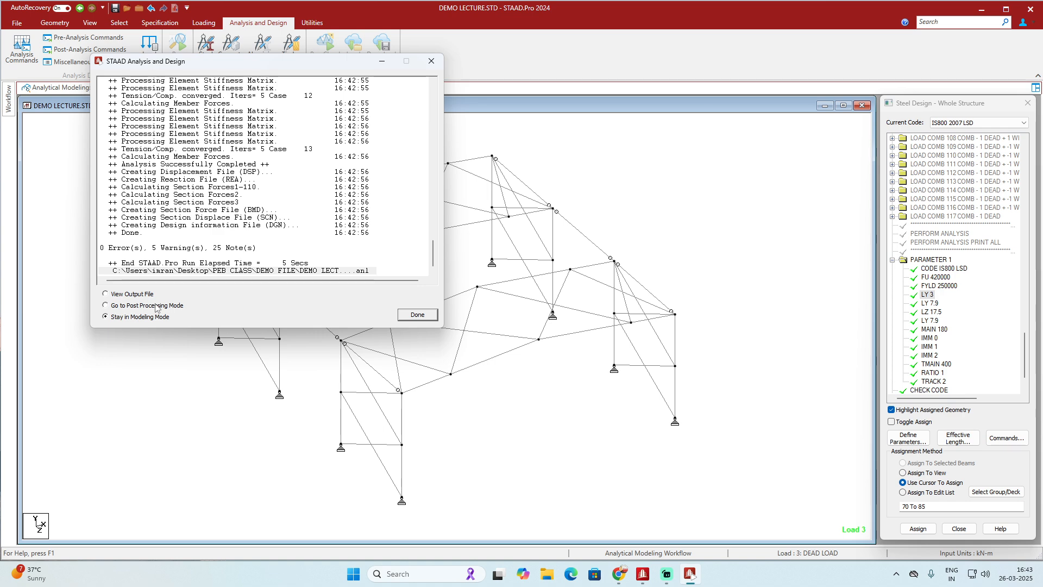
pyautogui.click(428, 318)
pyautogui.click(540, 368)
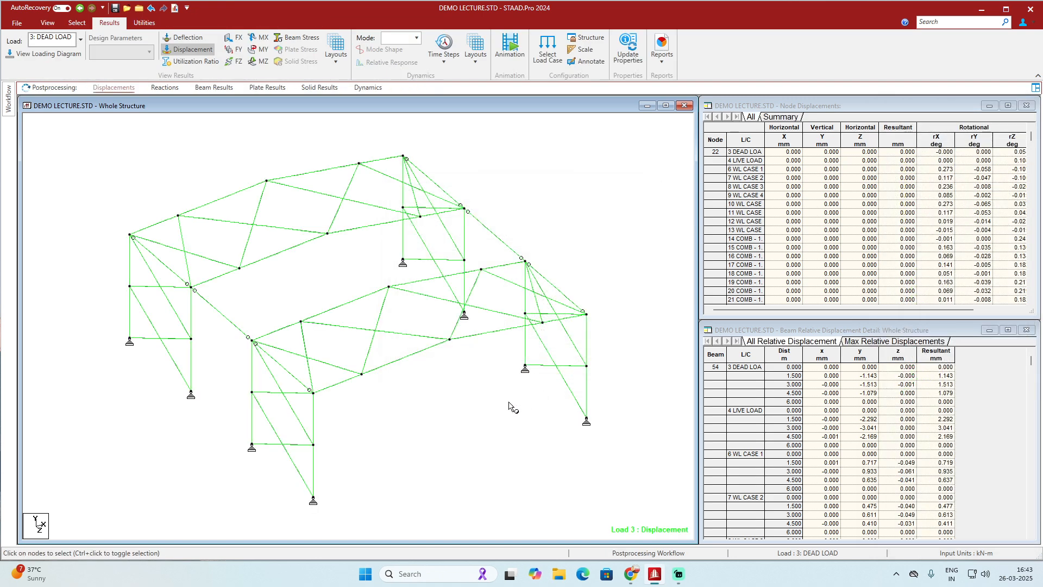
pyautogui.click(194, 62)
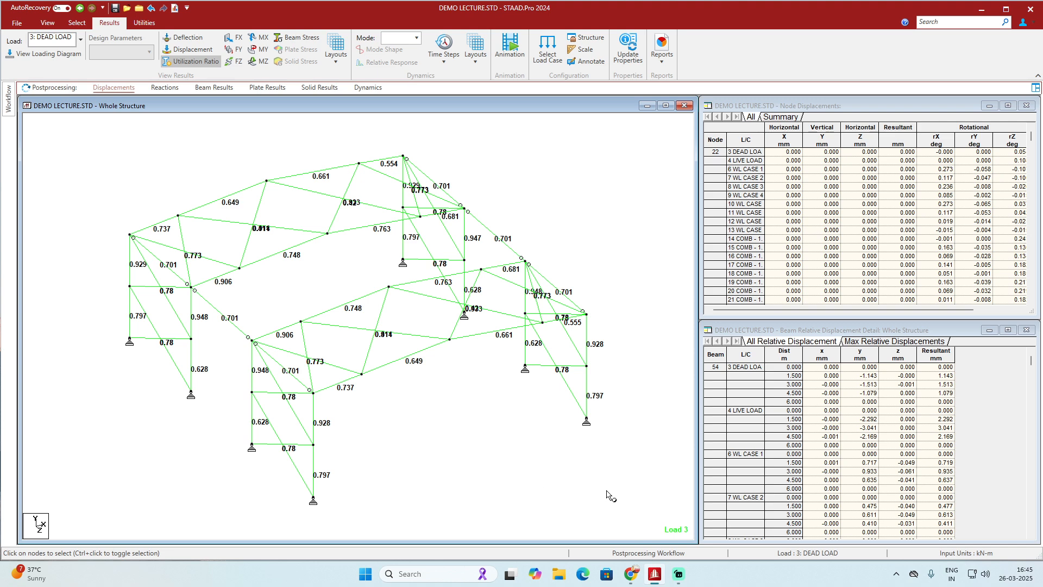
pyautogui.click(678, 579)
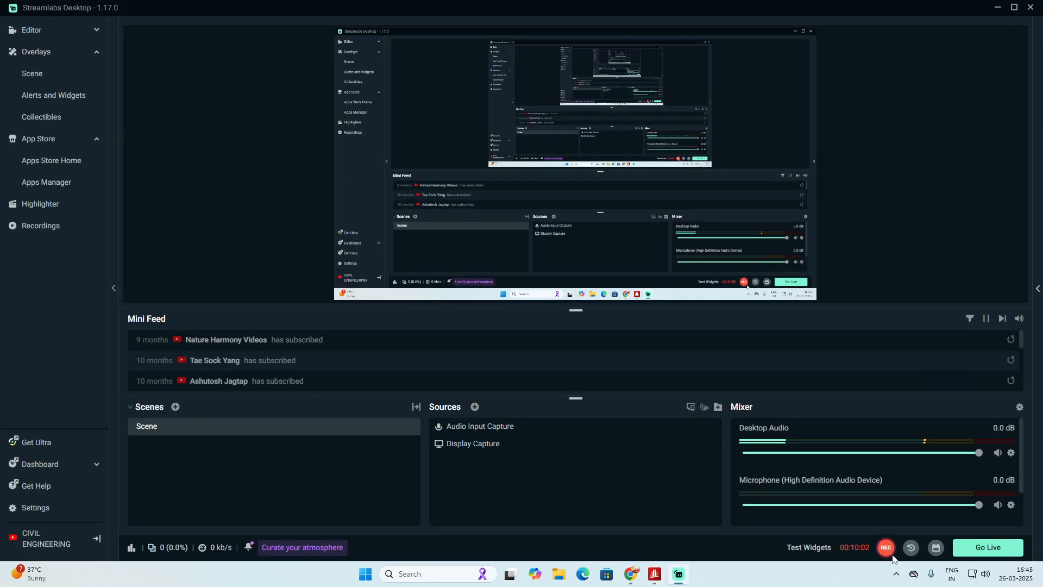